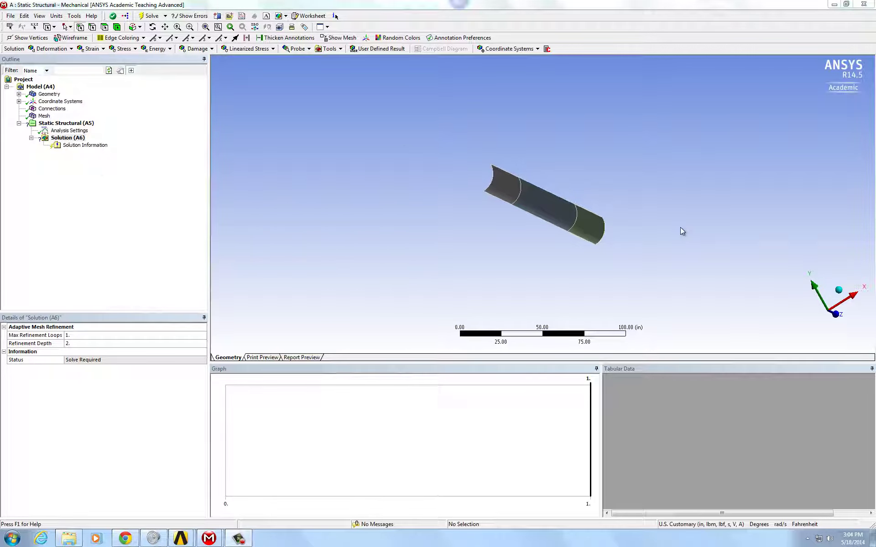
- Orbit the quarter-cylinder panel to inspect it, then select the Static Structural (A5) analysis
{"action": "middle_click_drag", "start_coordinate": [676, 245], "coordinate": [541, 169]}
{"action": "middle_click_drag", "start_coordinate": [527, 133], "coordinate": [603, 131]}
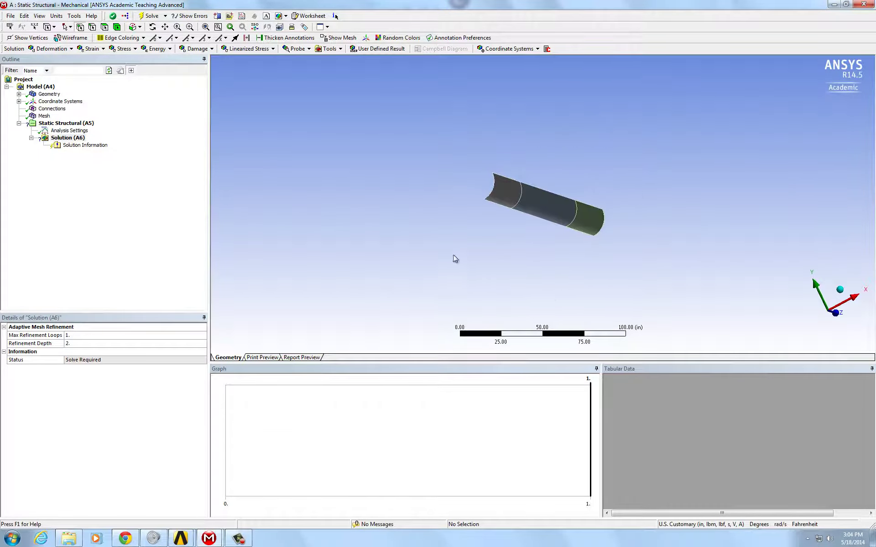
{"action": "middle_click_drag", "start_coordinate": [454, 258], "coordinate": [391, 256]}
{"action": "middle_click_drag", "start_coordinate": [561, 167], "coordinate": [601, 166]}
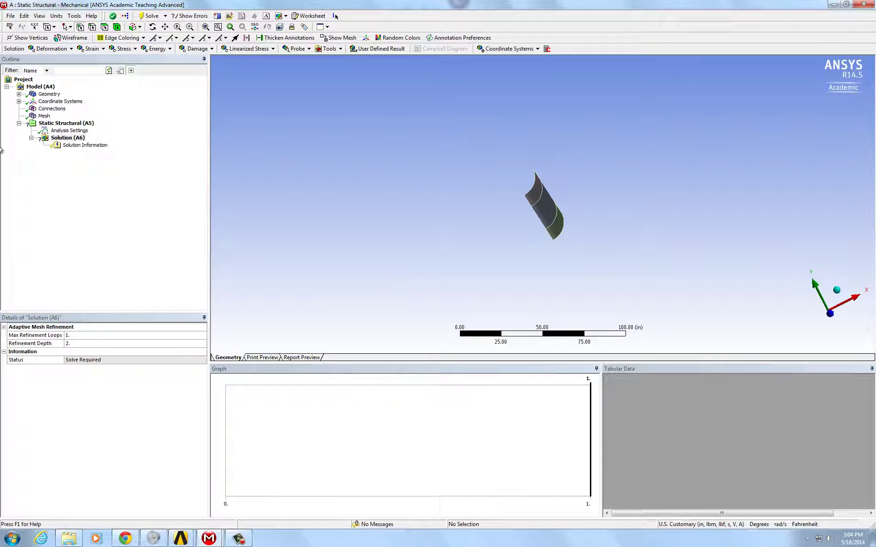
{"action": "left_click", "coordinate": [70, 124]}
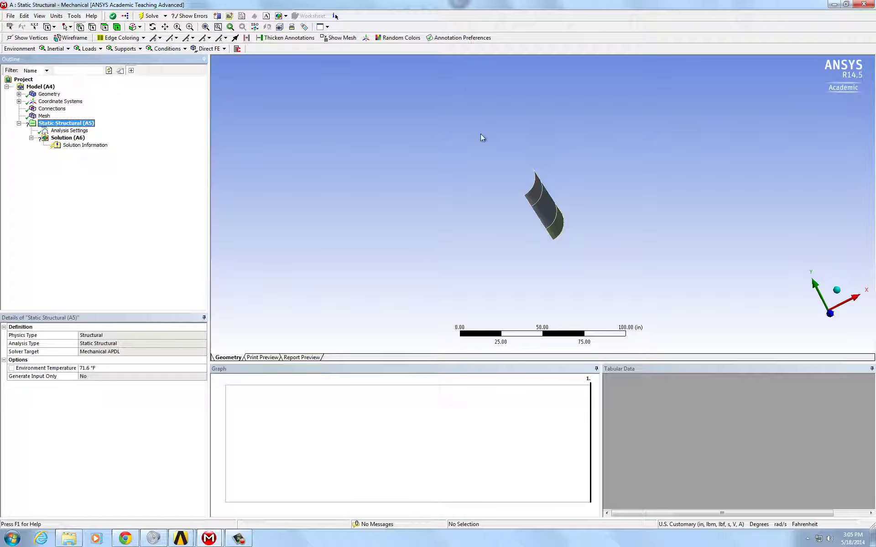
- Add a Standard Earth Gravity load (386.09 in/s²) directed along -Y
{"action": "middle_click_drag", "start_coordinate": [487, 146], "coordinate": [461, 235]}
{"action": "middle_click_drag", "start_coordinate": [577, 155], "coordinate": [582, 172]}
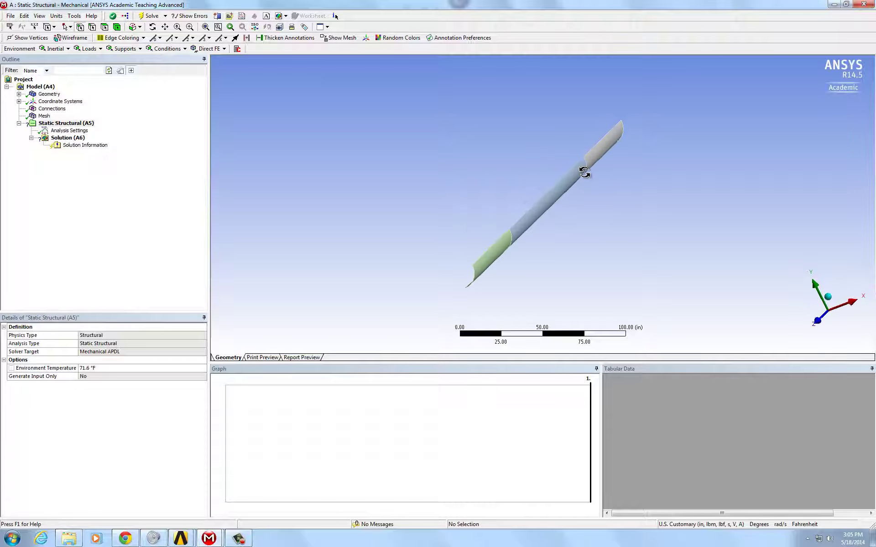
{"action": "left_click", "coordinate": [55, 48]}
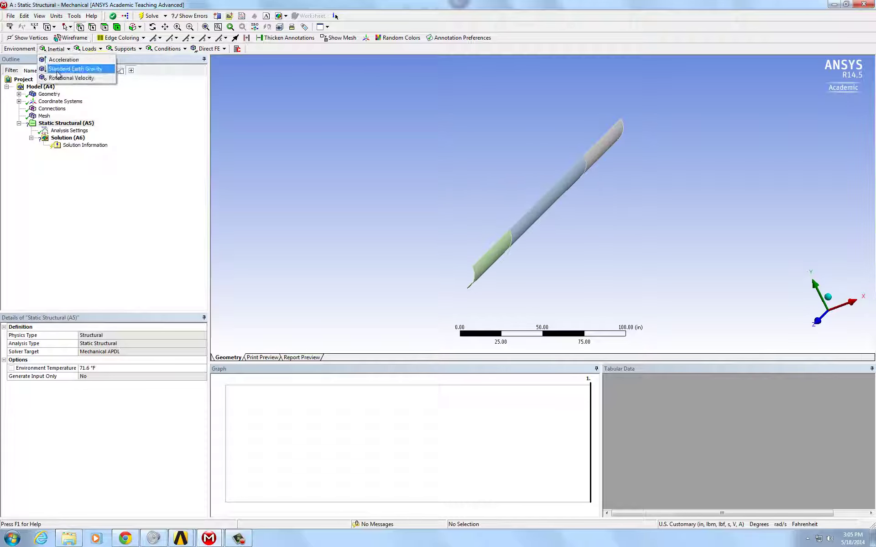
{"action": "left_click", "coordinate": [69, 69]}
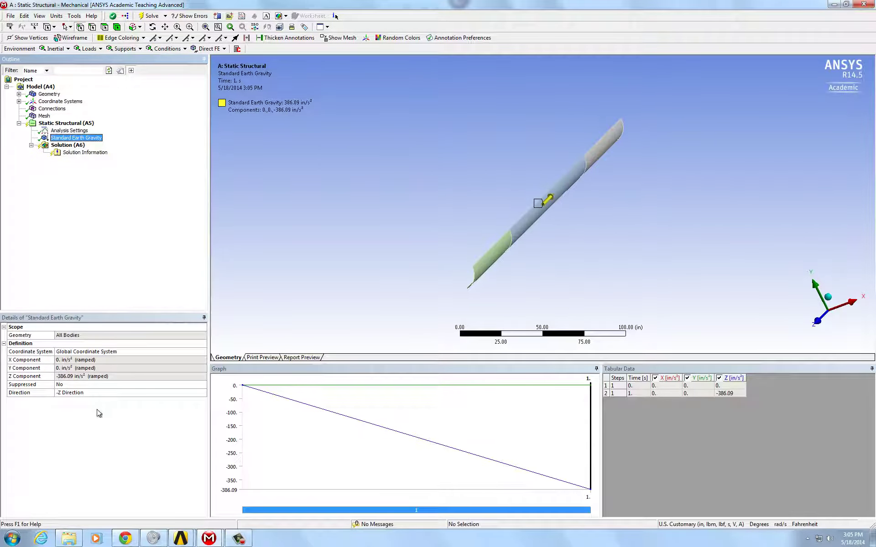
{"action": "left_click", "coordinate": [146, 396]}
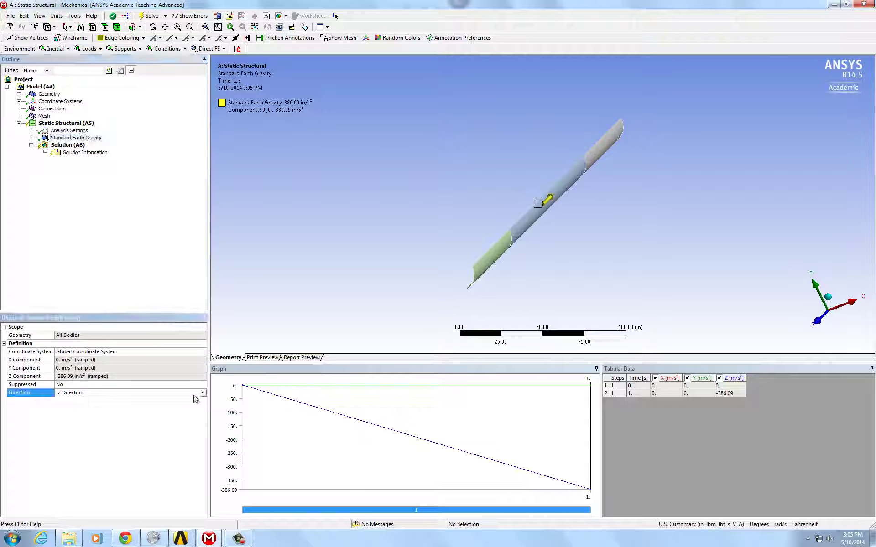
{"action": "left_click", "coordinate": [202, 393]}
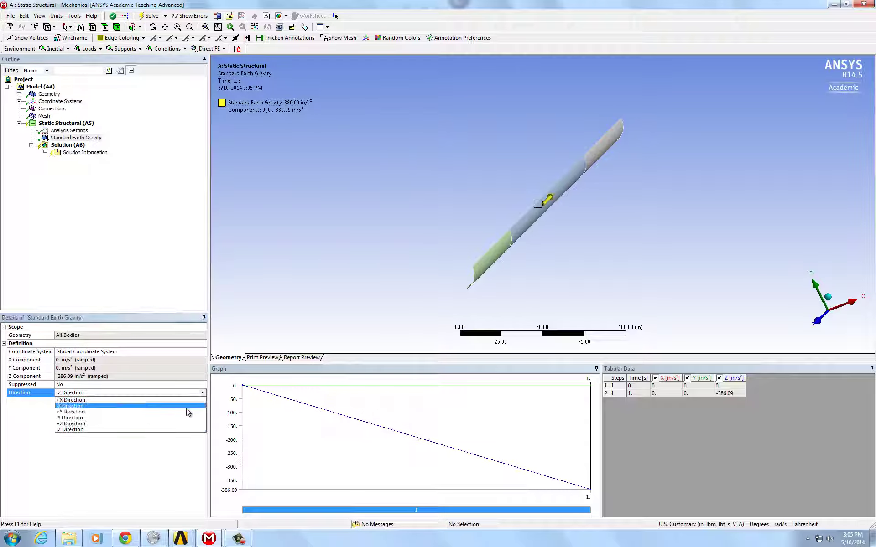
{"action": "left_click", "coordinate": [163, 420]}
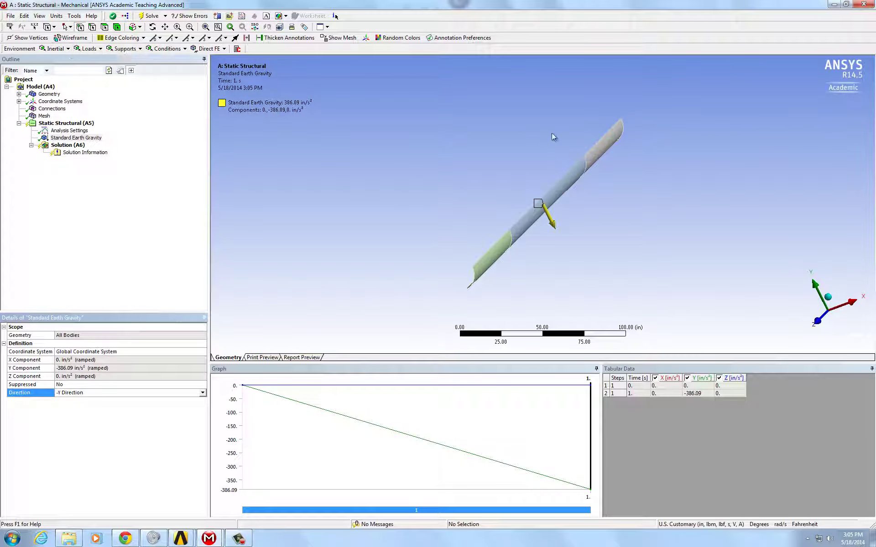
{"action": "middle_click_drag", "start_coordinate": [561, 131], "coordinate": [652, 129]}
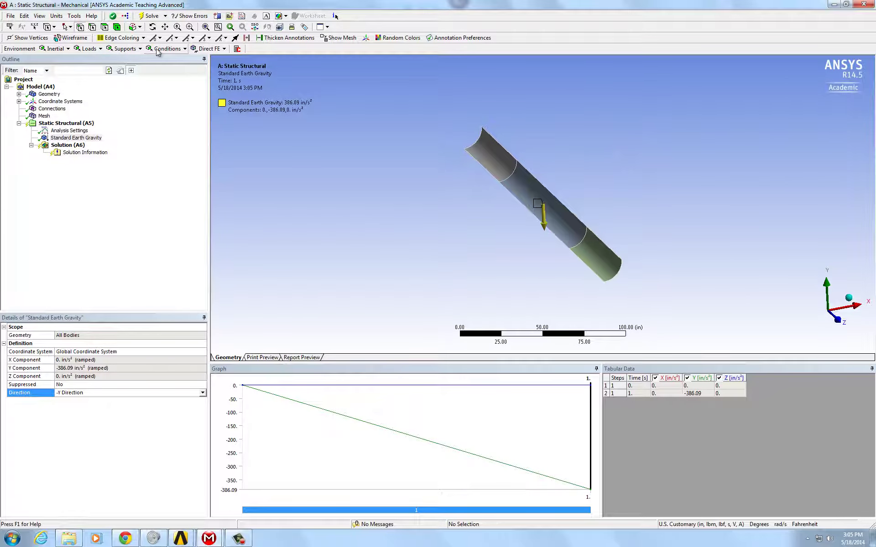
- Apply a Force at the cylinder-edge vertex, defined by components with Y = -180 lbf
{"action": "left_click", "coordinate": [100, 49]}
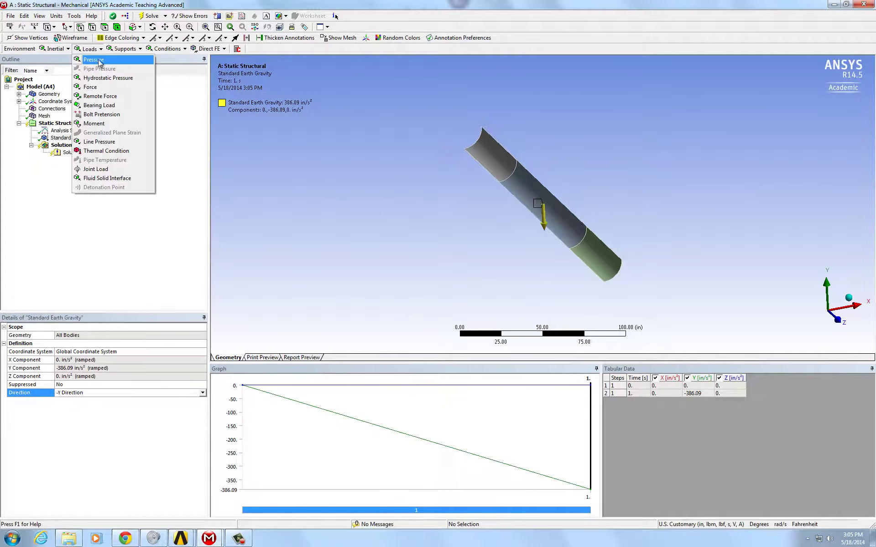
{"action": "left_click", "coordinate": [91, 87]}
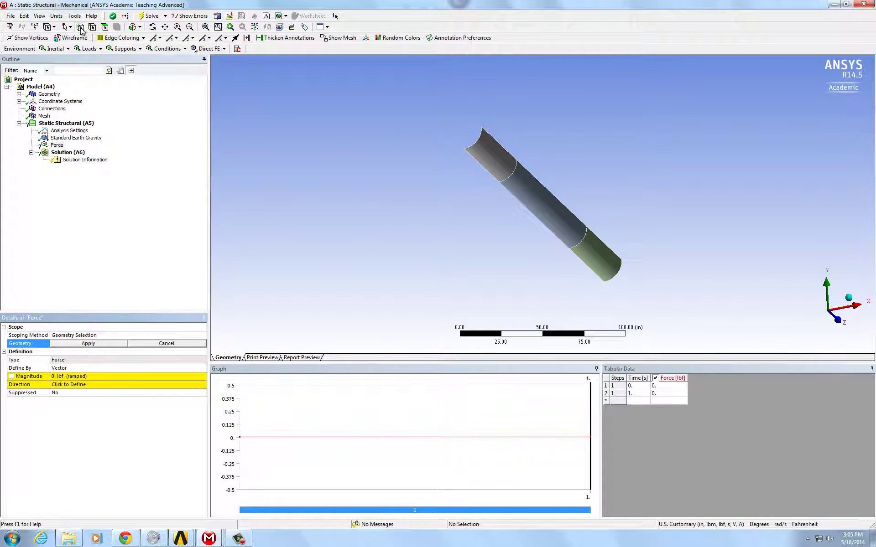
{"action": "left_click", "coordinate": [570, 248]}
{"action": "left_click", "coordinate": [87, 345]}
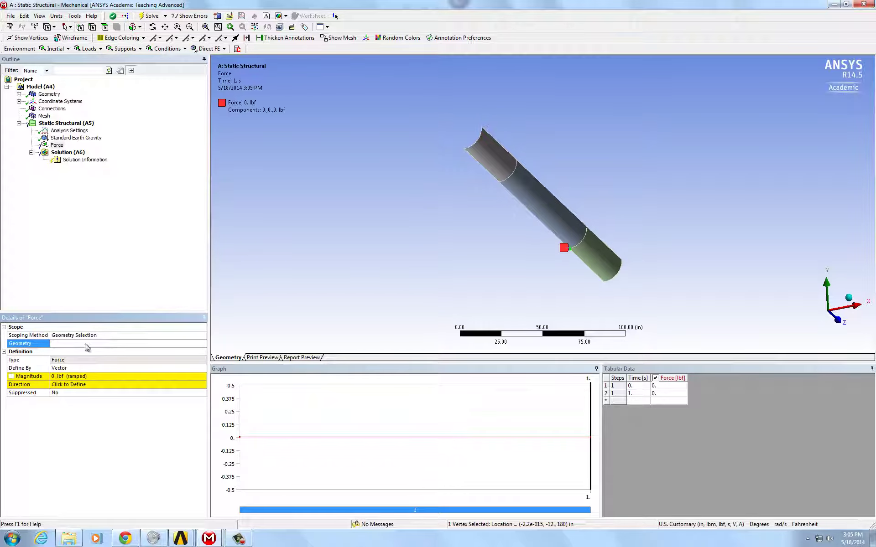
{"action": "left_click", "coordinate": [147, 368]}
{"action": "left_click", "coordinate": [201, 368]}
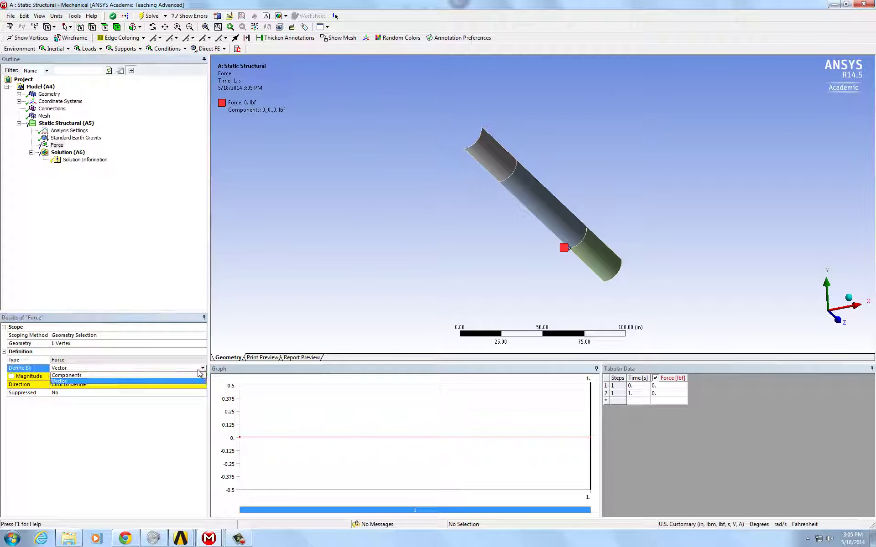
{"action": "left_click", "coordinate": [147, 377]}
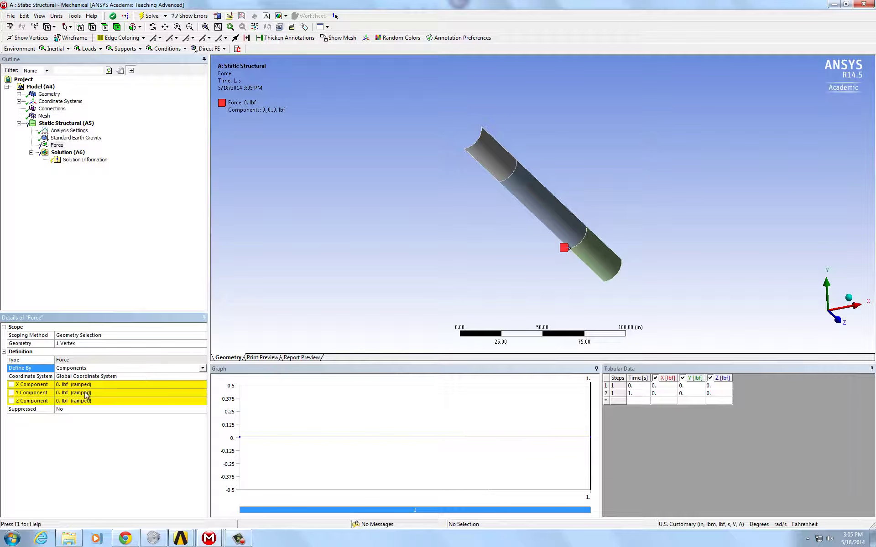
{"action": "left_click", "coordinate": [85, 392]}
{"action": "type", "text": "-180"}
{"action": "key", "text": "Return"}
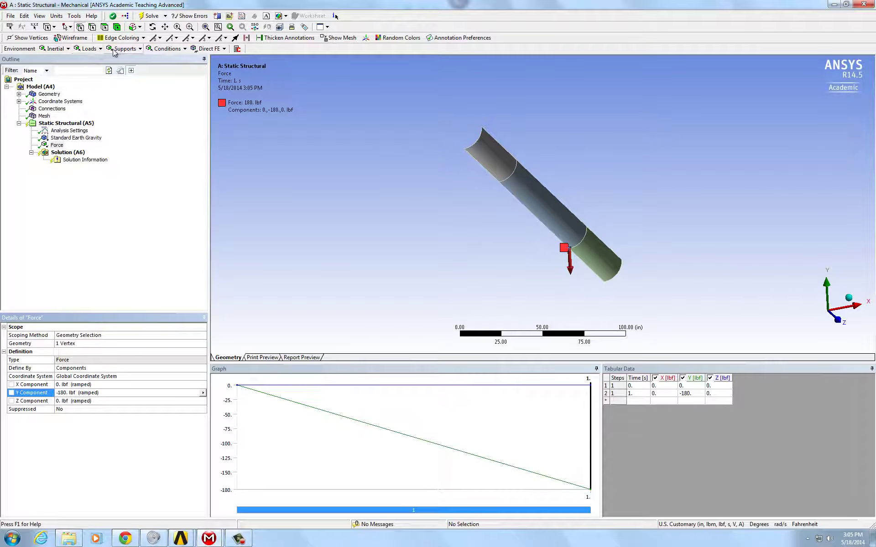
- Add Force 2 on a vertex toward the model's upper end
{"action": "left_click", "coordinate": [89, 49]}
{"action": "left_click", "coordinate": [96, 93]}
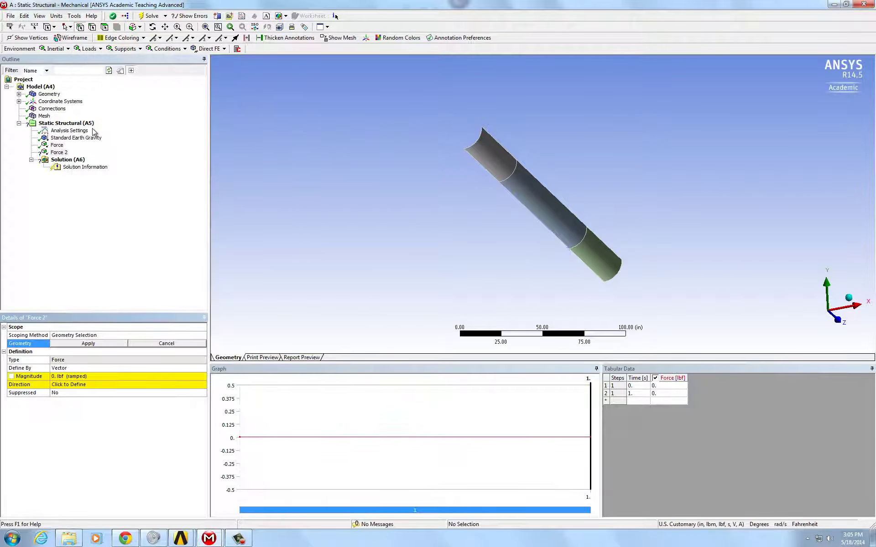
{"action": "left_click", "coordinate": [500, 182]}
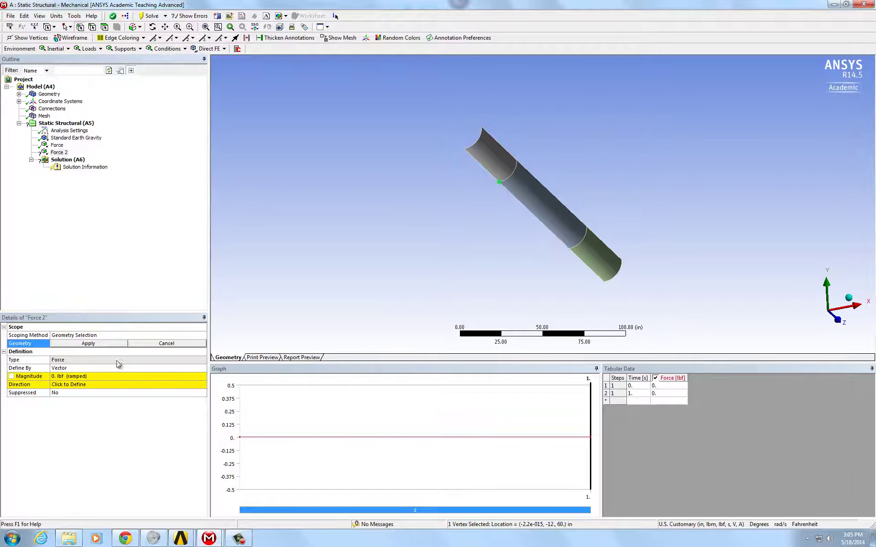
{"action": "left_click", "coordinate": [98, 343]}
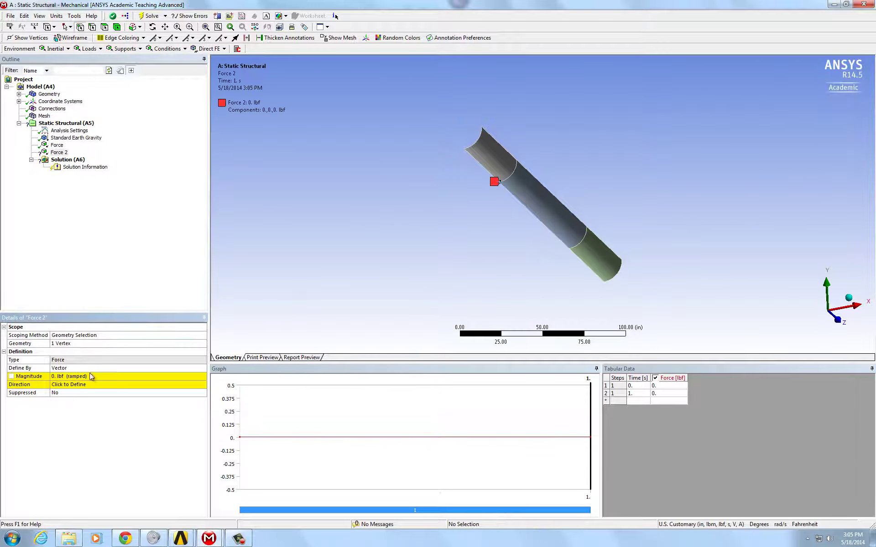
- Define Force 2 by components with a Y component of -180 lbf
{"action": "left_click", "coordinate": [96, 370]}
{"action": "left_click", "coordinate": [202, 368]}
{"action": "left_click", "coordinate": [190, 381]}
{"action": "left_click", "coordinate": [202, 368]}
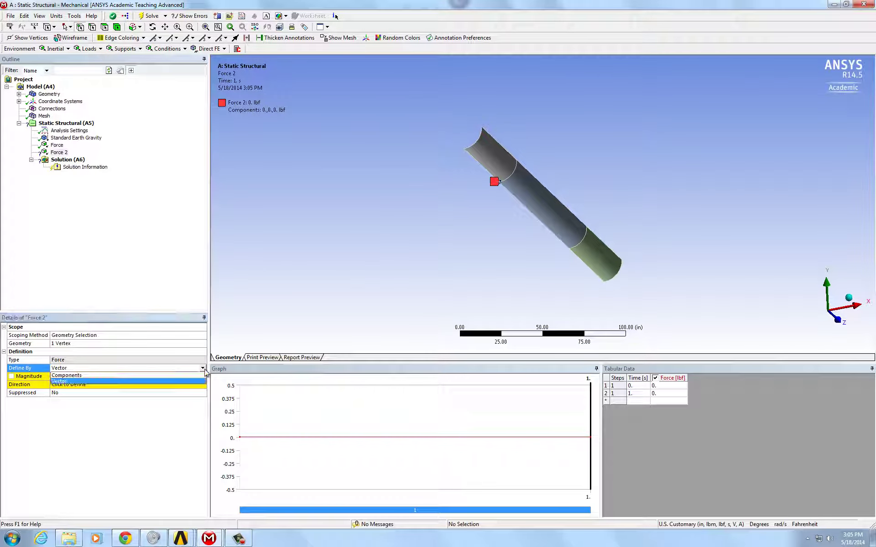
{"action": "left_click", "coordinate": [146, 377]}
{"action": "left_click", "coordinate": [117, 393]}
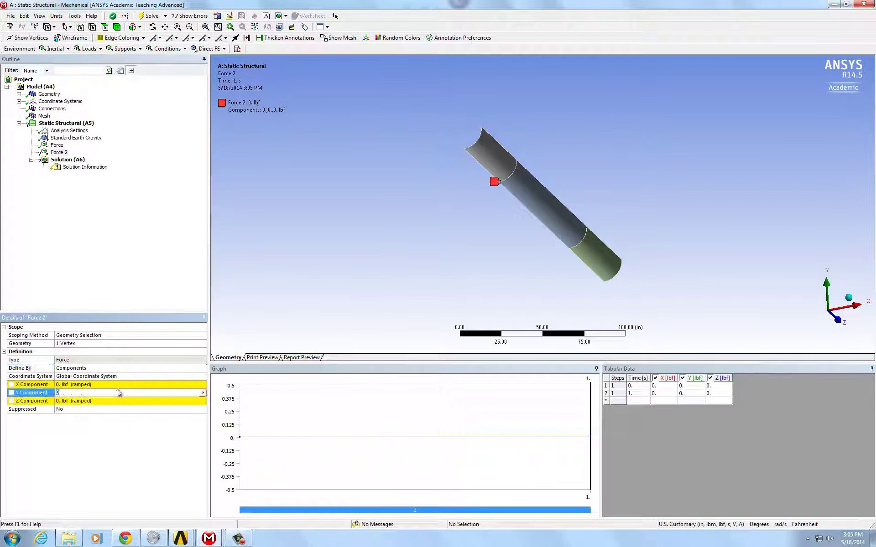
{"action": "type", "text": "-8"}
{"action": "key", "text": "BackSpace"}
{"action": "key", "text": "BackSpace"}
{"action": "type", "text": "-180"}
{"action": "key", "text": "Return"}
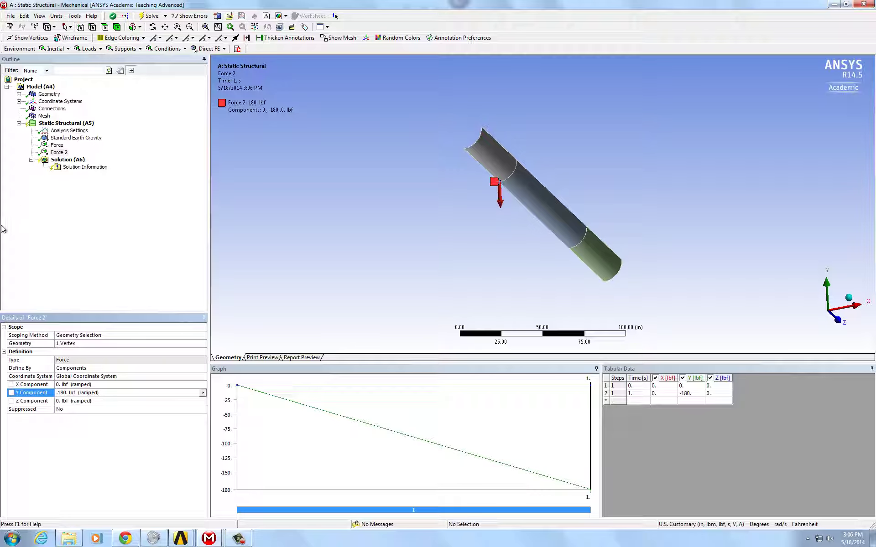
- Add a Displacement support on the three lower pipe edges with X Component fixed at 0 in
{"action": "left_click", "coordinate": [140, 52]}
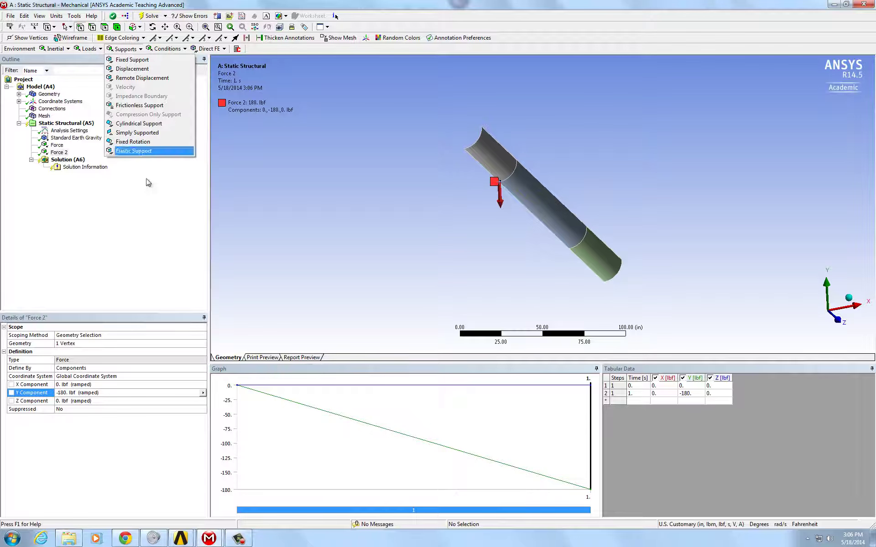
{"action": "left_click", "coordinate": [137, 69]}
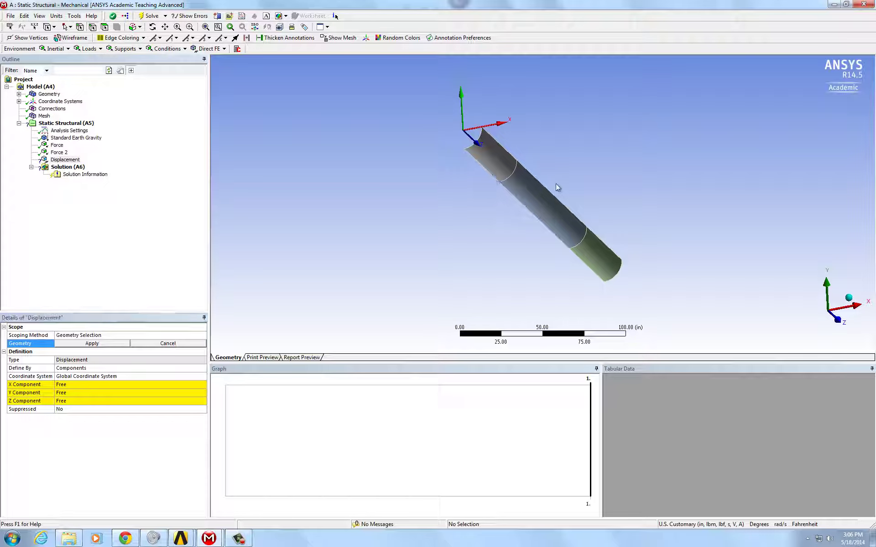
{"action": "left_click", "coordinate": [496, 182]}
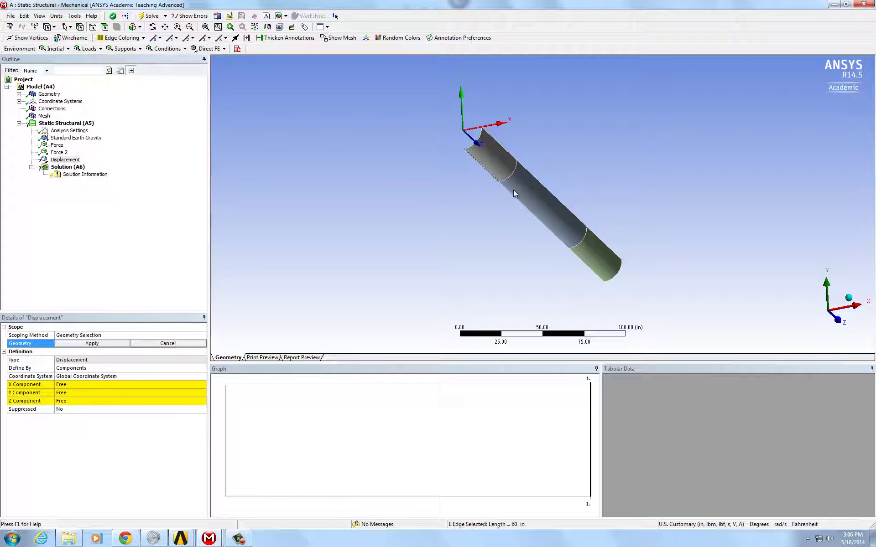
{"action": "left_click", "coordinate": [538, 220], "text": "ctrl"}
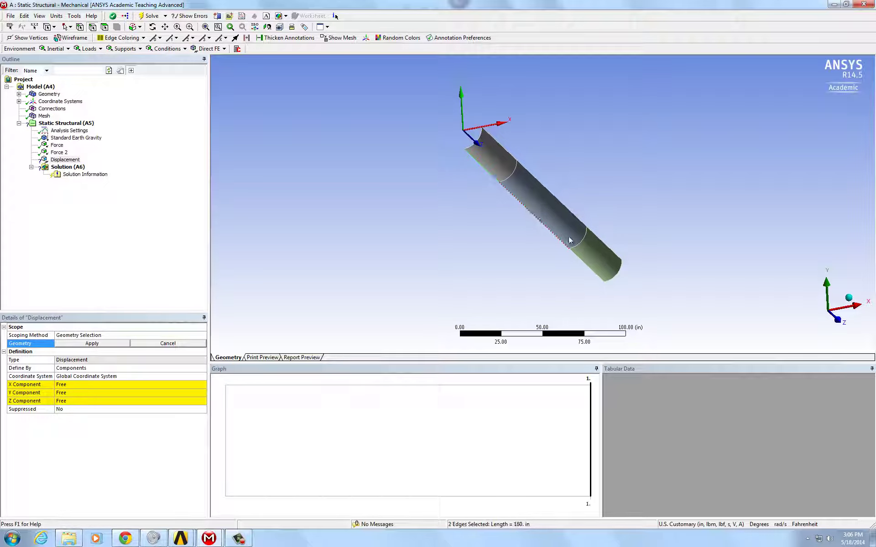
{"action": "left_click", "coordinate": [587, 265], "text": "ctrl"}
{"action": "left_click", "coordinate": [92, 344]}
{"action": "left_click", "coordinate": [90, 384]}
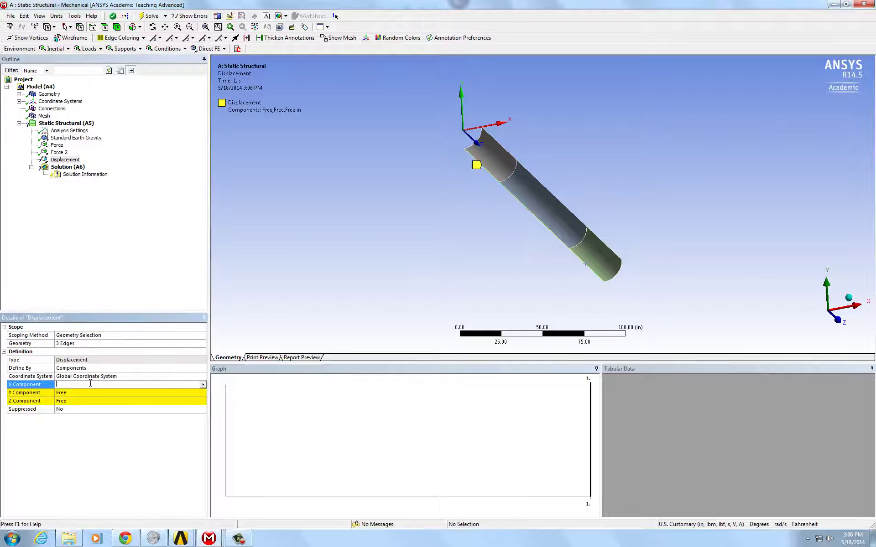
{"action": "type", "text": "0"}
{"action": "key", "text": "Return"}
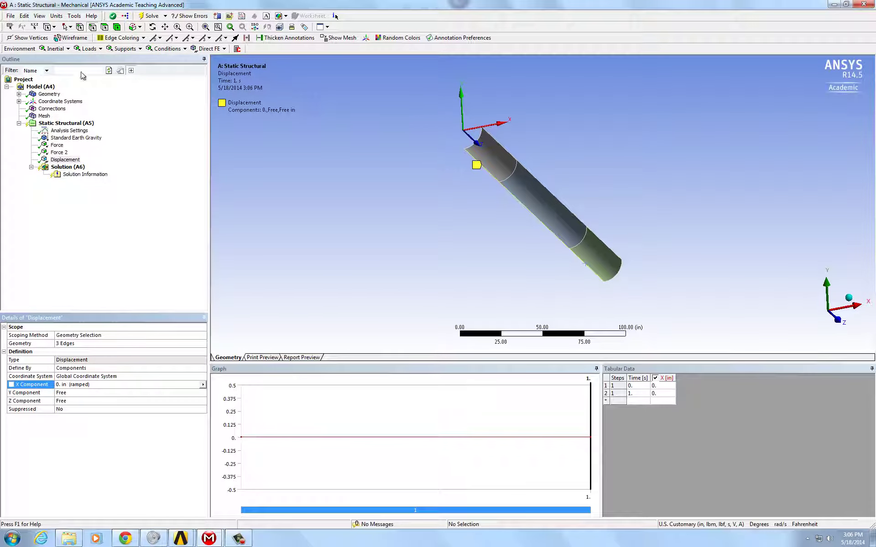
{"action": "left_click", "coordinate": [129, 49]}
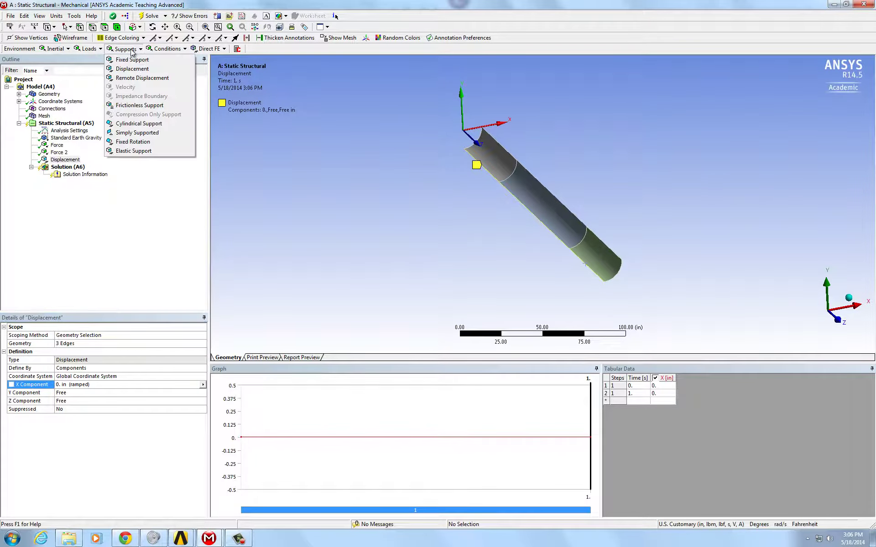
- Add a Fixed Rotation support on three pipe edges with Rotation X set to Free
{"action": "left_click", "coordinate": [132, 142]}
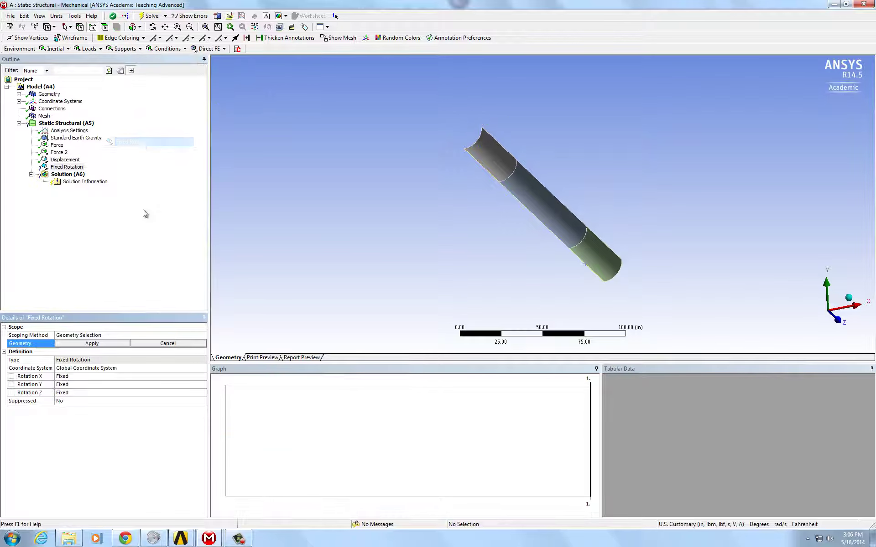
{"action": "left_click", "coordinate": [488, 172]}
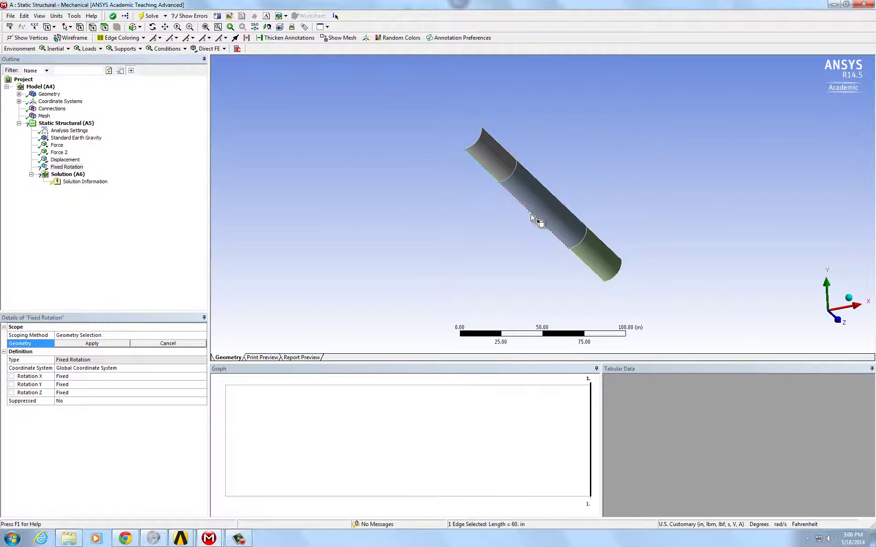
{"action": "left_click", "coordinate": [564, 244], "text": "ctrl"}
{"action": "left_click", "coordinate": [582, 259], "text": "ctrl"}
{"action": "left_click", "coordinate": [126, 343]}
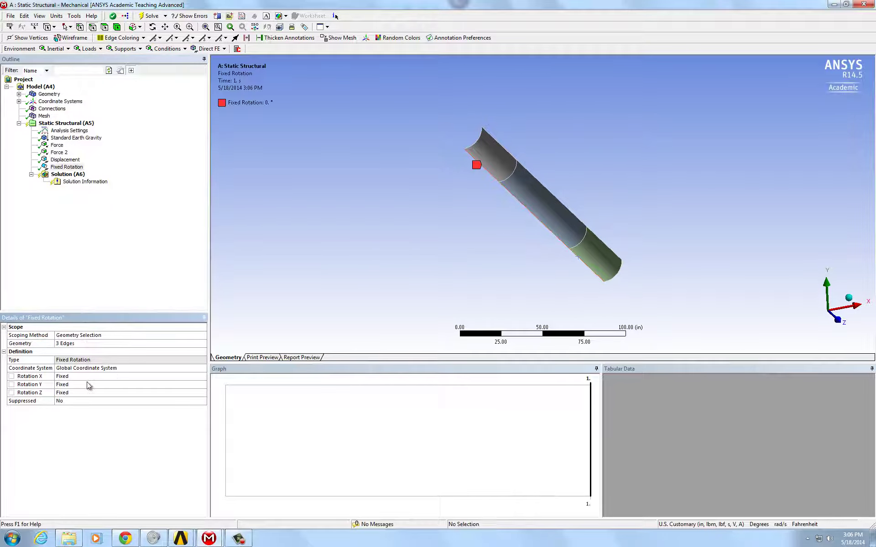
{"action": "left_click", "coordinate": [72, 386]}
{"action": "left_click", "coordinate": [182, 377]}
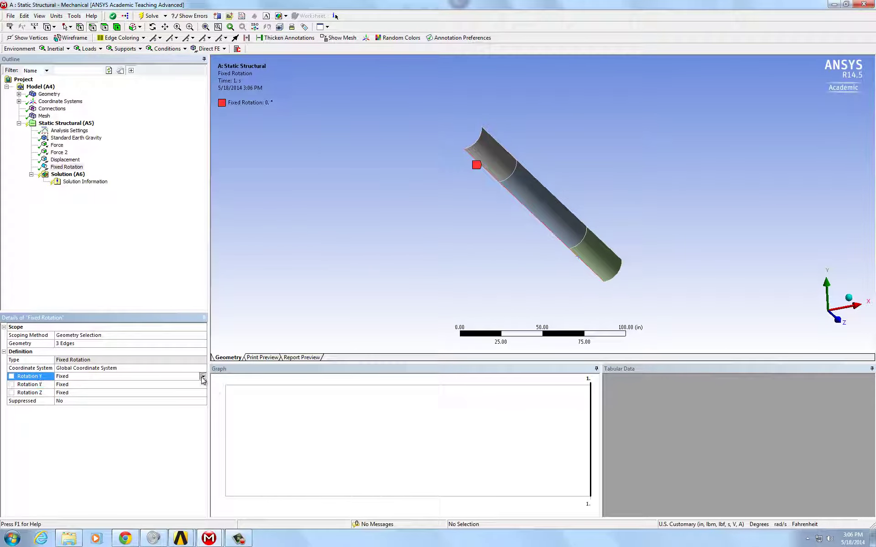
{"action": "left_click", "coordinate": [203, 377]}
{"action": "left_click", "coordinate": [91, 385]}
{"action": "left_click", "coordinate": [129, 50]}
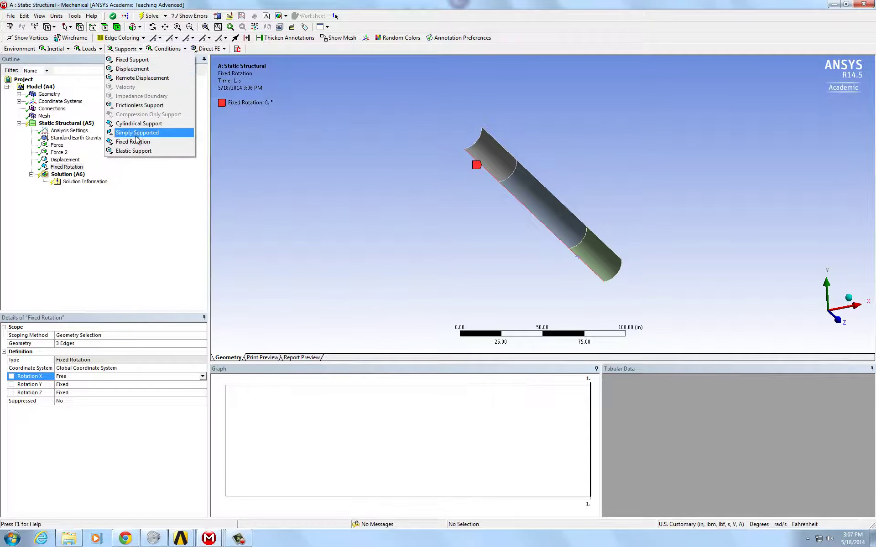
- Pin the tube's lower-end vertex at Y = 0 in with Displacement 2, then add Displacement 3
{"action": "left_click", "coordinate": [132, 69]}
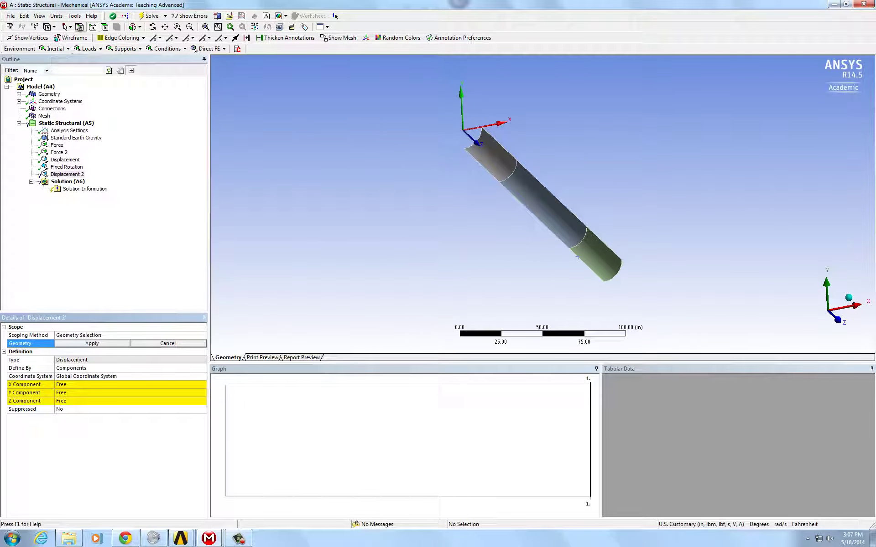
{"action": "left_click", "coordinate": [78, 27]}
{"action": "left_click", "coordinate": [601, 279]}
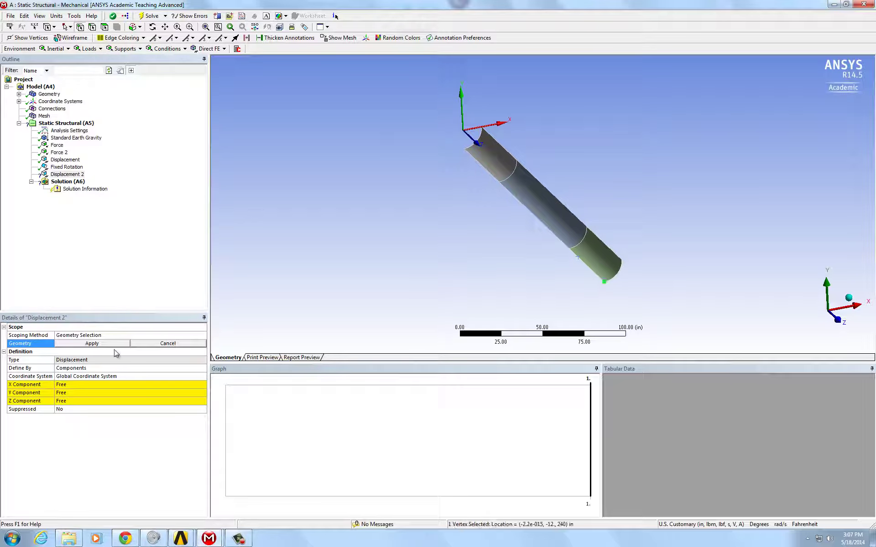
{"action": "left_click", "coordinate": [101, 345]}
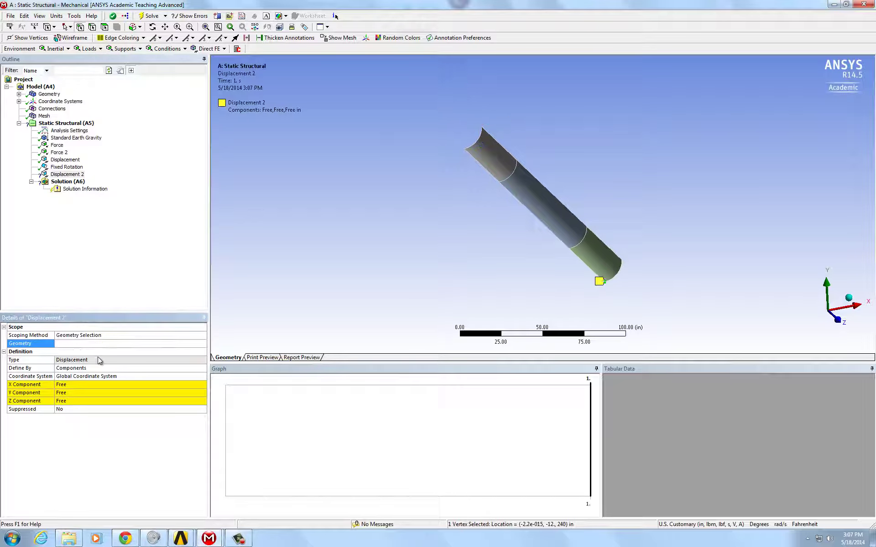
{"action": "left_click", "coordinate": [81, 393]}
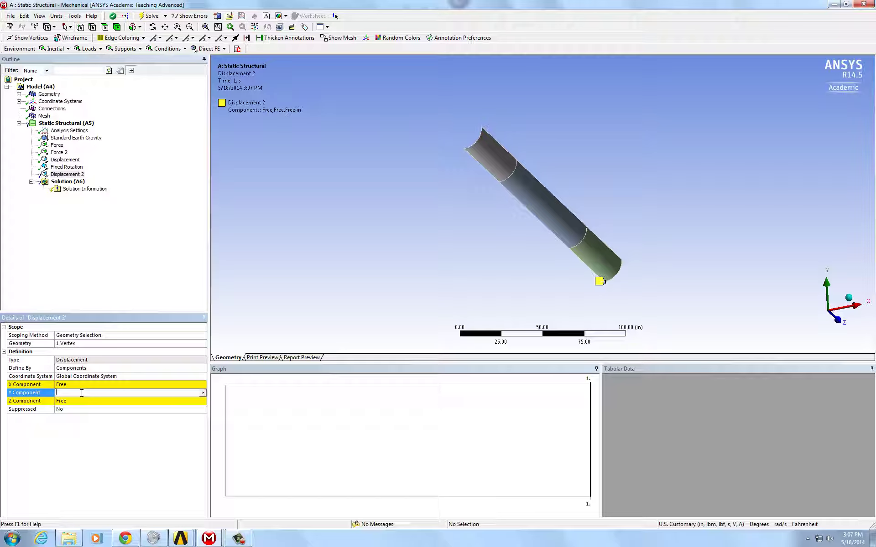
{"action": "type", "text": "0"}
{"action": "key", "text": "Return"}
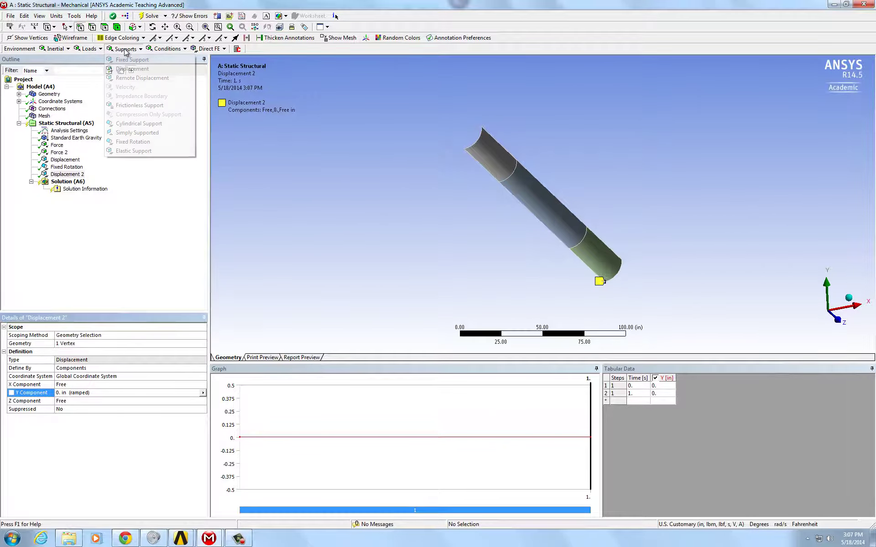
{"action": "left_click", "coordinate": [123, 50]}
{"action": "left_click", "coordinate": [132, 68]}
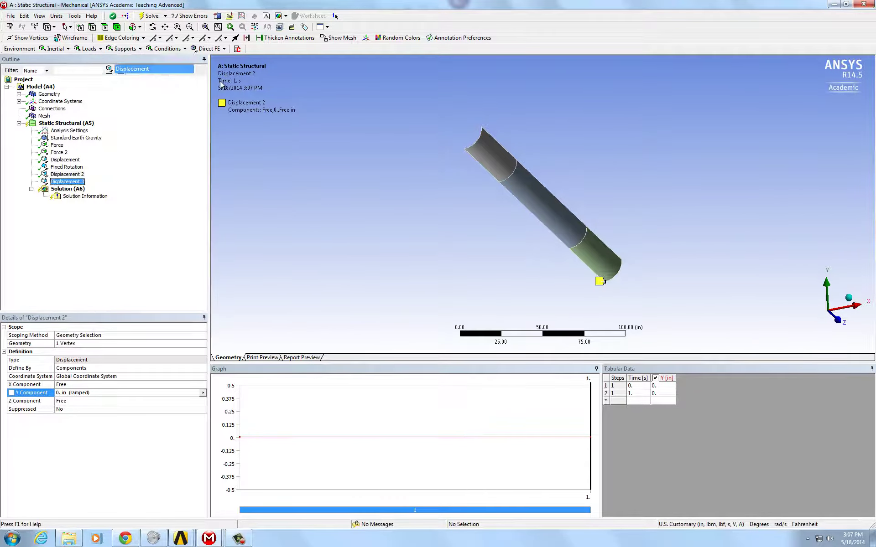
- Assign the tube's upper-end vertex to Displacement 3 with Y and Z components of 0 in
{"action": "left_click", "coordinate": [465, 150]}
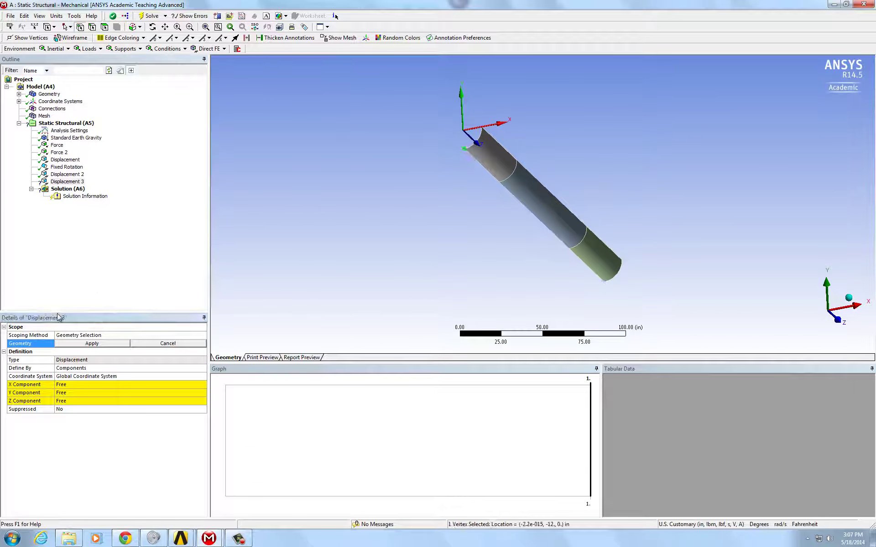
{"action": "left_click", "coordinate": [92, 343]}
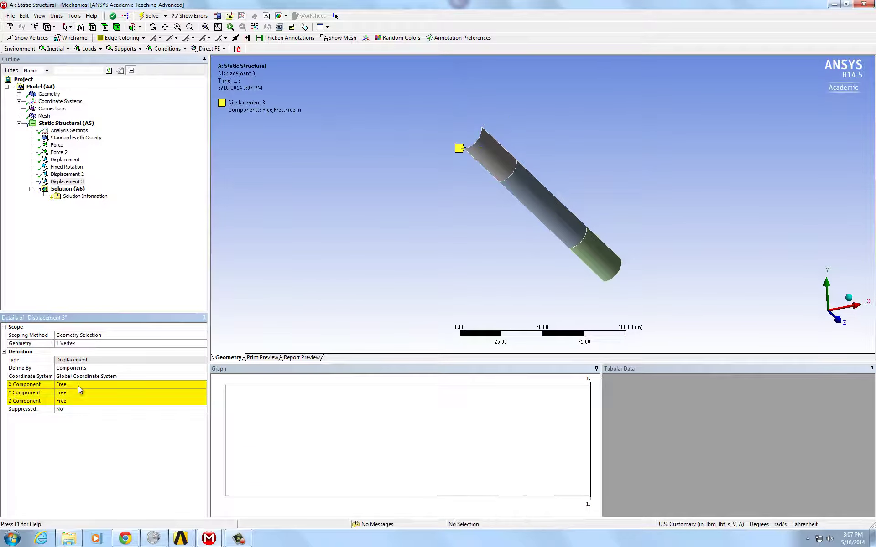
{"action": "left_click", "coordinate": [80, 393]}
{"action": "type", "text": "0"}
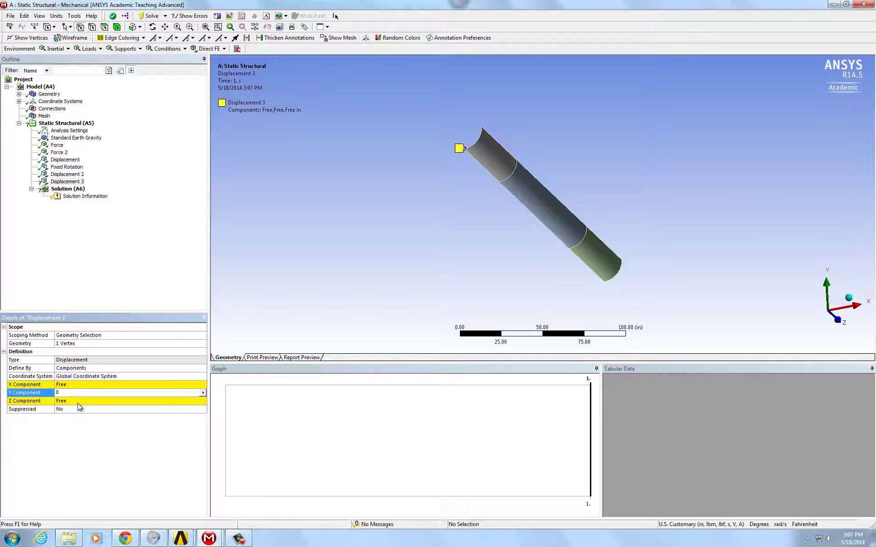
{"action": "left_click", "coordinate": [79, 402]}
{"action": "type", "text": "0"}
{"action": "key", "text": "Return"}
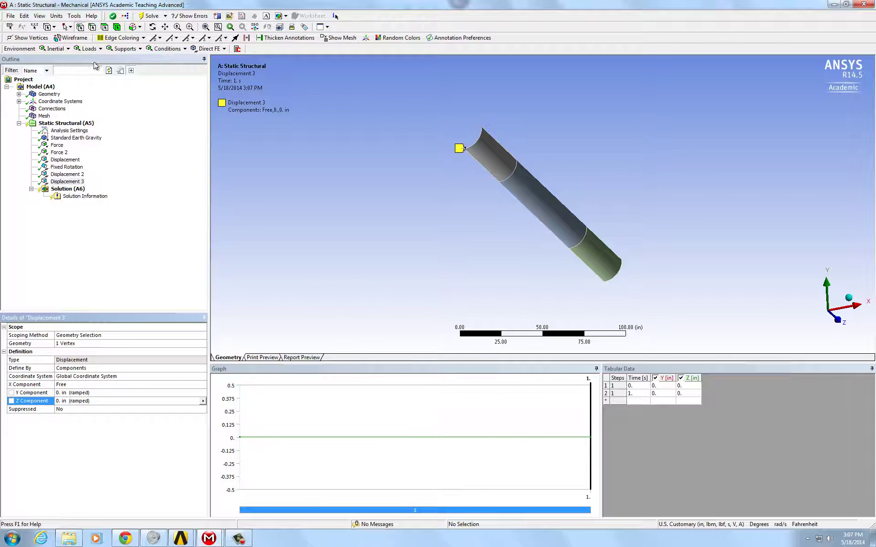
- Add a Hydrostatic Pressure load on the three cylinder faces and enter fluid density 0.03613
{"action": "left_click", "coordinate": [87, 49]}
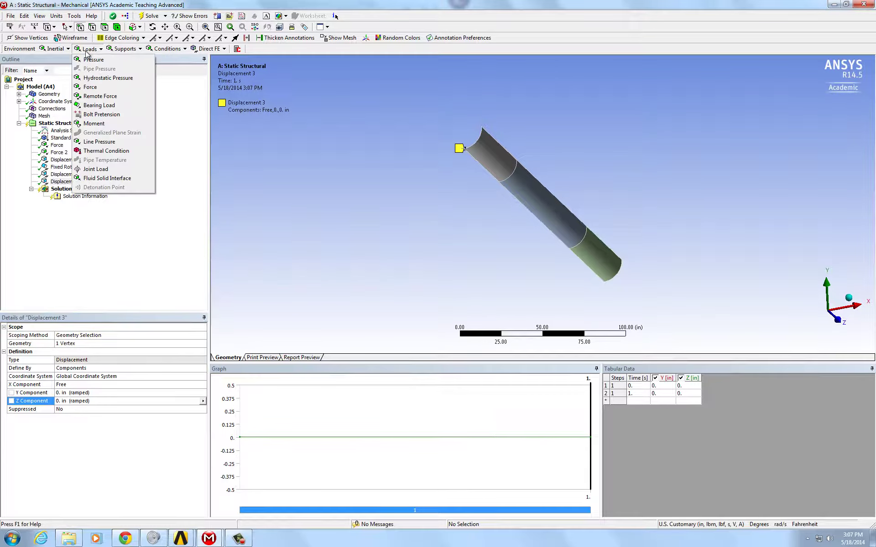
{"action": "left_click", "coordinate": [127, 77]}
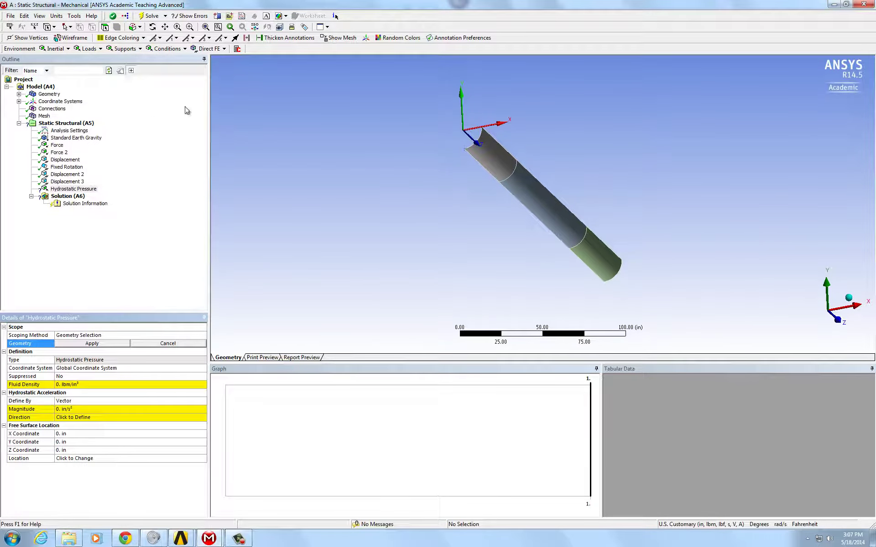
{"action": "left_click", "coordinate": [593, 261]}
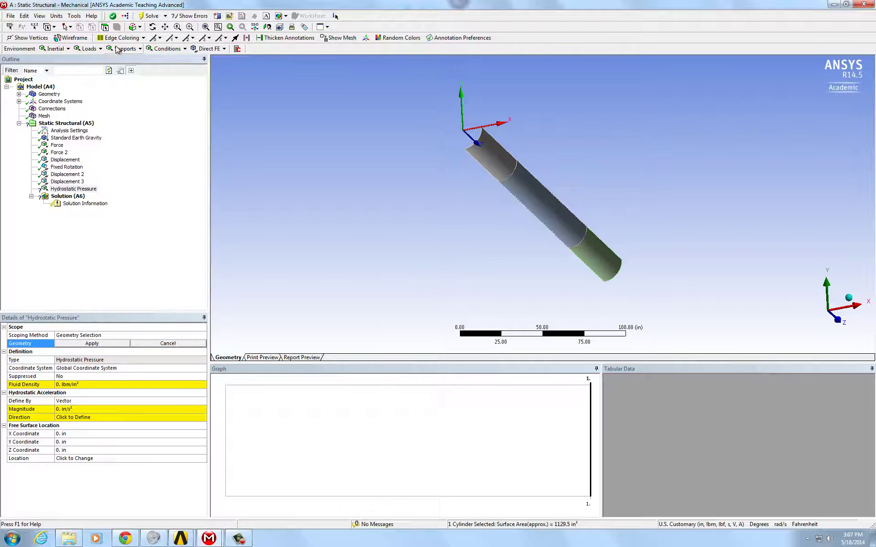
{"action": "left_click", "coordinate": [550, 213], "text": "ctrl"}
{"action": "left_click", "coordinate": [499, 162], "text": "ctrl"}
{"action": "middle_click_drag", "start_coordinate": [630, 258], "coordinate": [503, 241]}
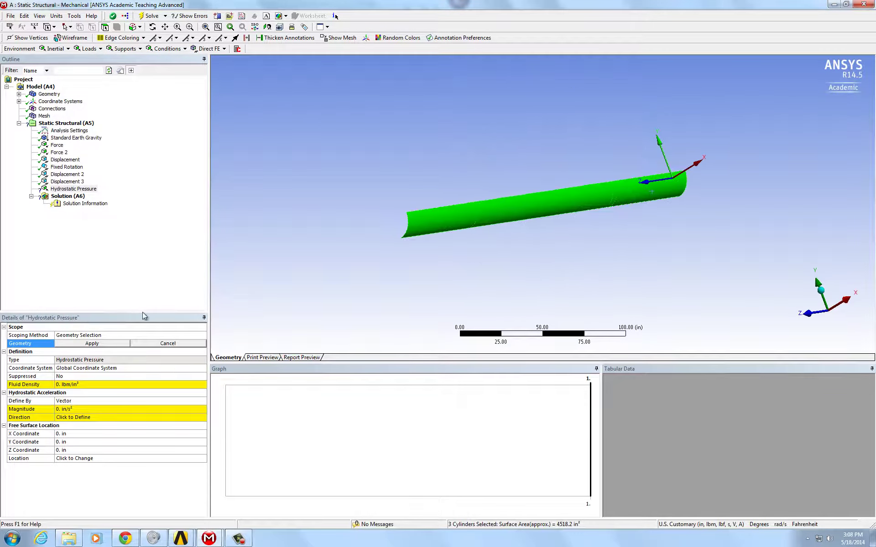
{"action": "left_click", "coordinate": [110, 344]}
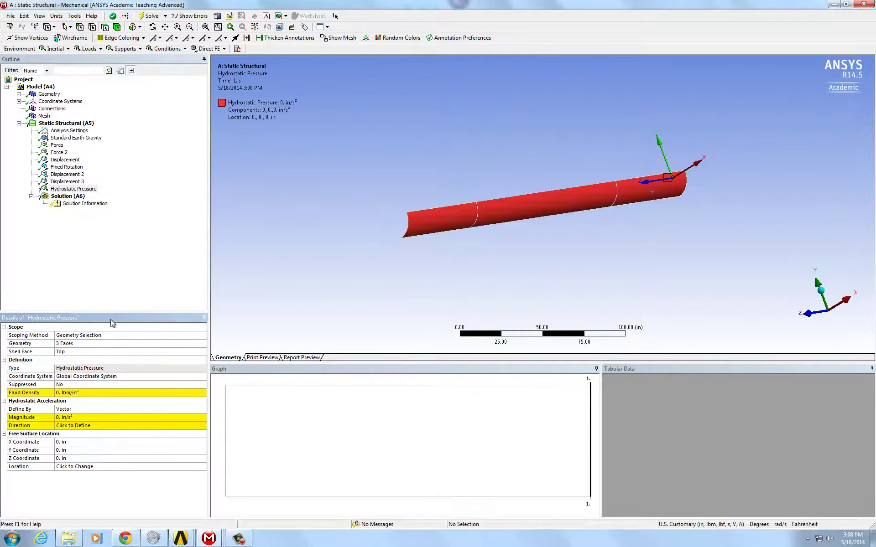
{"action": "left_click", "coordinate": [84, 394]}
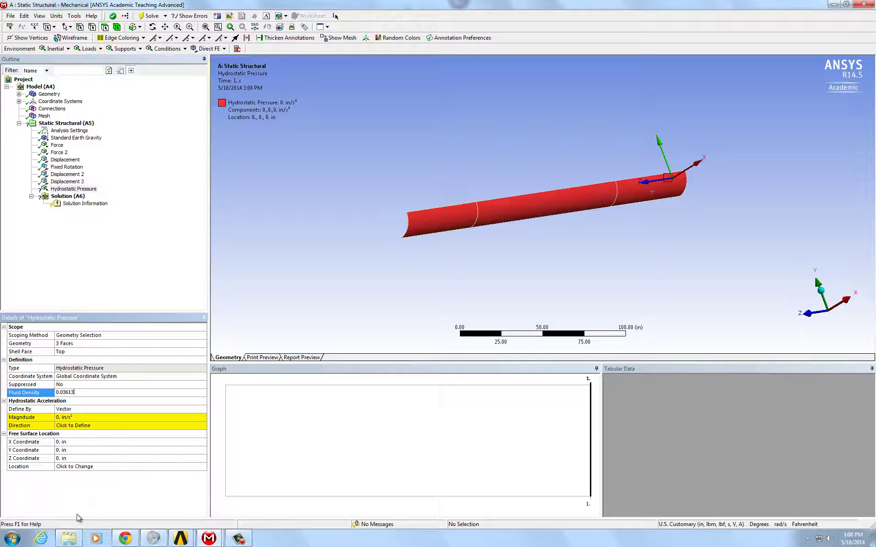
- Confirm fluid density 0.03613 and define hydrostatic acceleration by components with Y = -386.4 in/s²
{"action": "key", "text": "Return"}
{"action": "left_click", "coordinate": [173, 410]}
{"action": "left_click", "coordinate": [203, 409]}
{"action": "left_click", "coordinate": [182, 417]}
{"action": "left_click", "coordinate": [93, 427]}
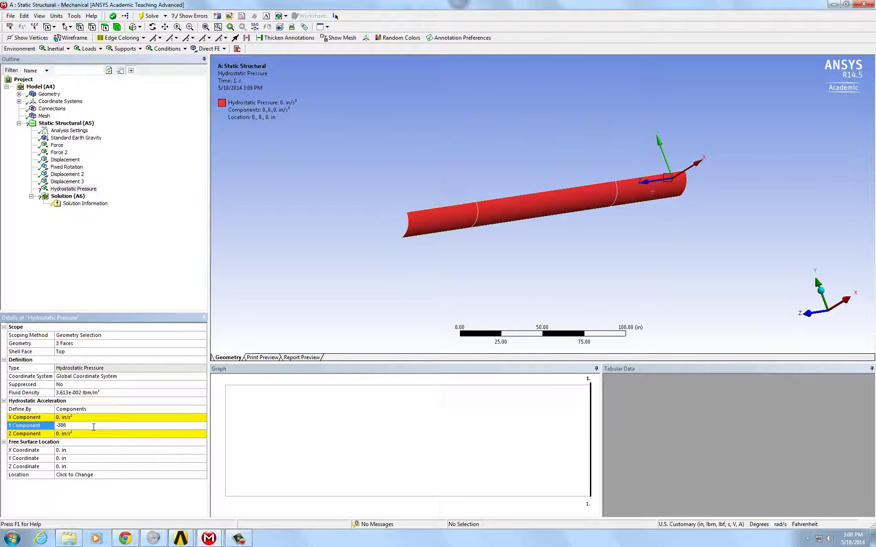
{"action": "key", "text": "Return"}
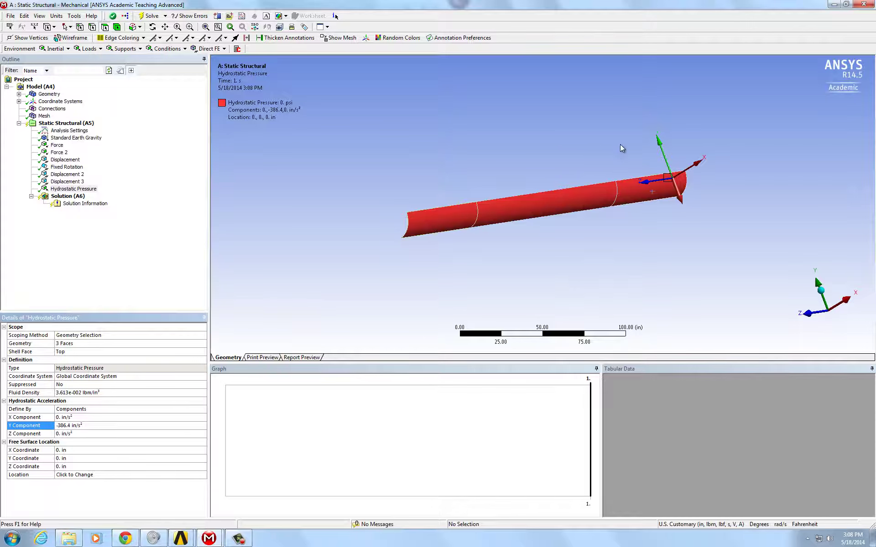
- Set the free surface Y coordinate to -3 in, giving hull pressures of 0 to 0.108478 psi
{"action": "middle_click_drag", "start_coordinate": [625, 149], "coordinate": [580, 162]}
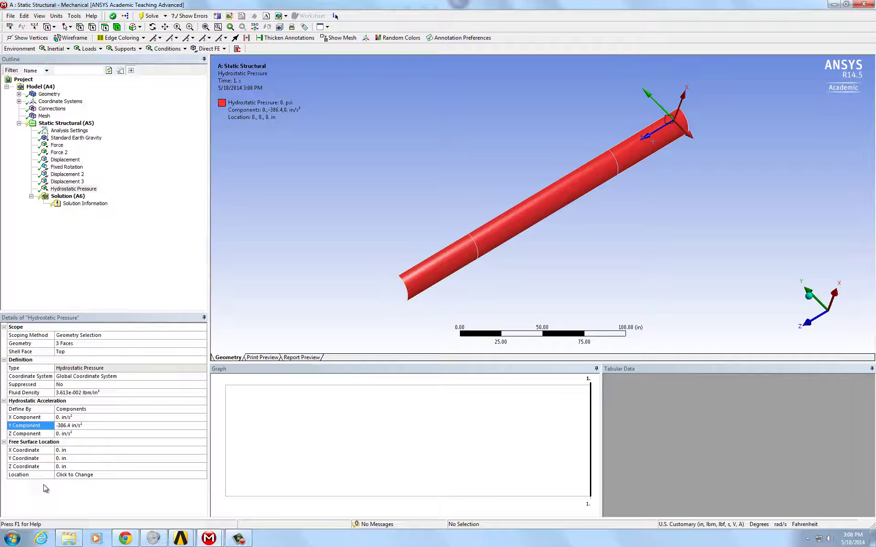
{"action": "left_click", "coordinate": [67, 459]}
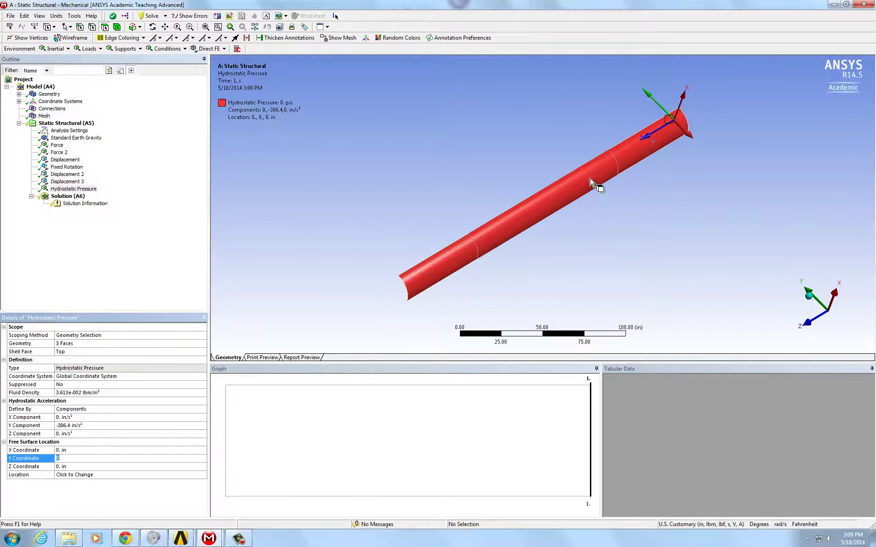
{"action": "middle_click_drag", "start_coordinate": [590, 180], "coordinate": [643, 139]}
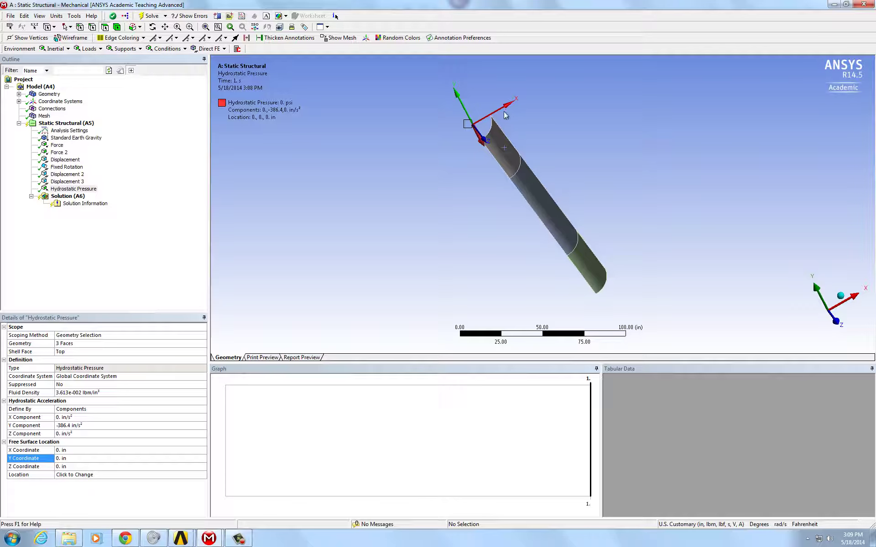
{"action": "middle_click_drag", "start_coordinate": [650, 196], "coordinate": [565, 163]}
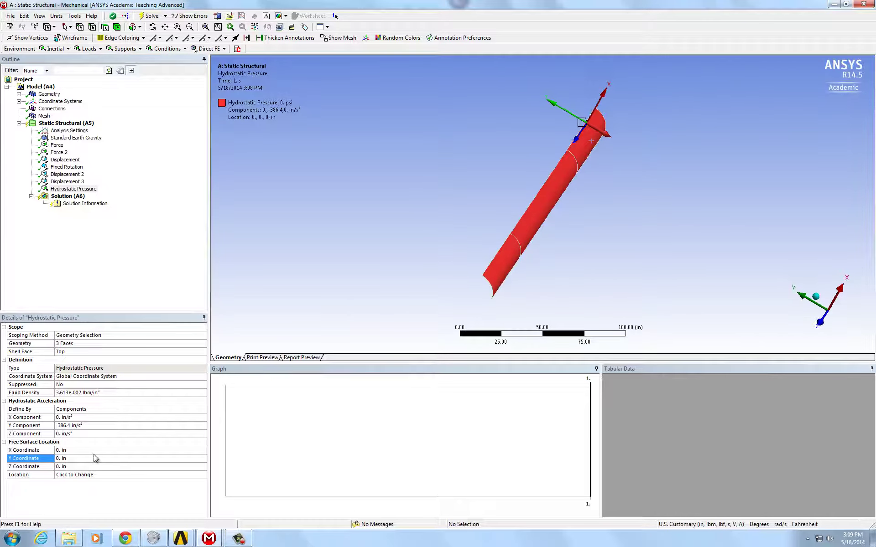
{"action": "left_click", "coordinate": [88, 461]}
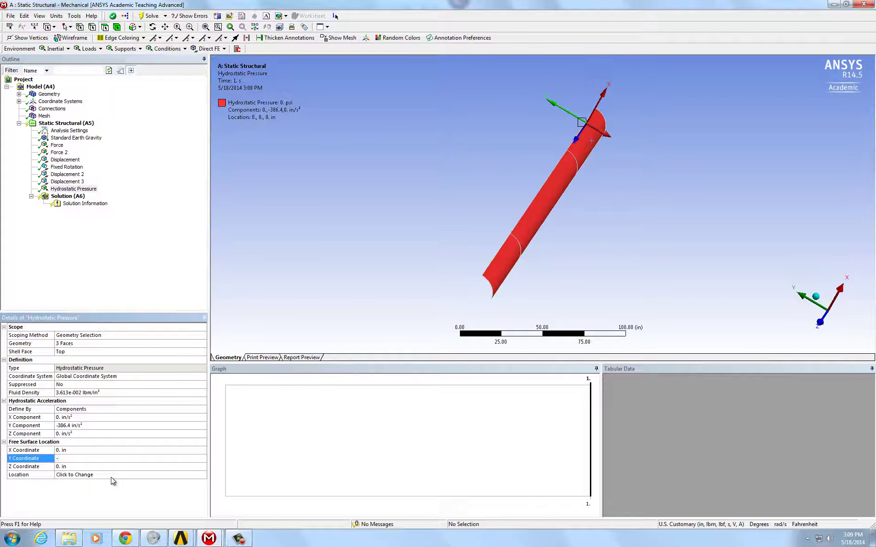
{"action": "type", "text": "-3"}
{"action": "key", "text": "Return"}
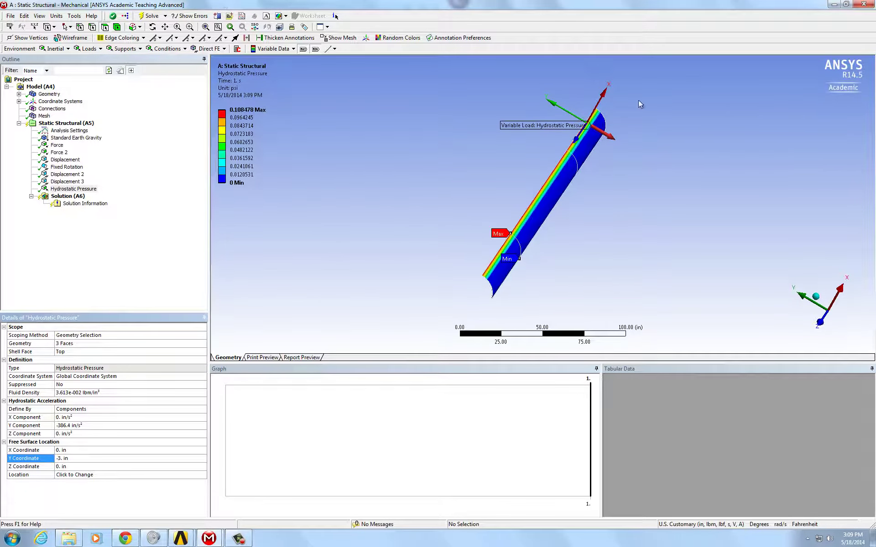
{"action": "middle_click_drag", "start_coordinate": [510, 130], "coordinate": [672, 97]}
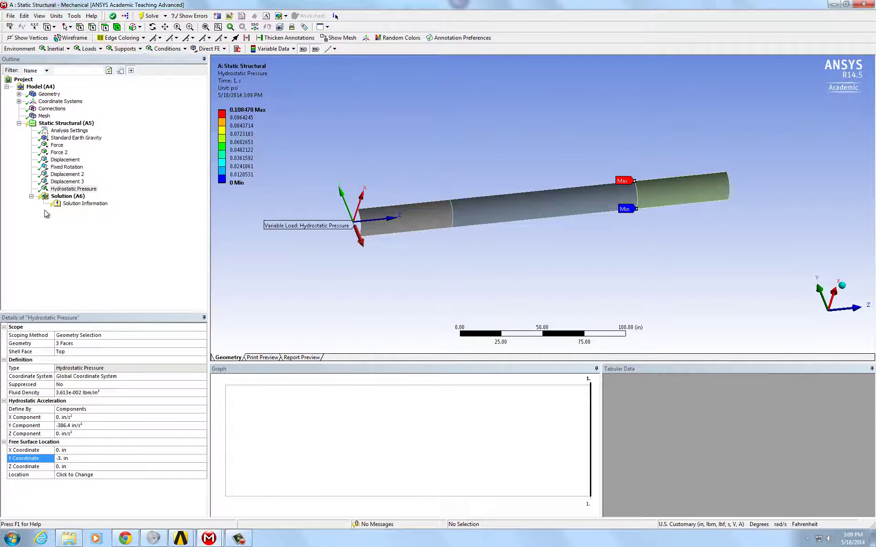
- Add a Force Reaction probe under Solution, scoped to the Displacement 2 boundary condition
{"action": "left_click", "coordinate": [60, 197]}
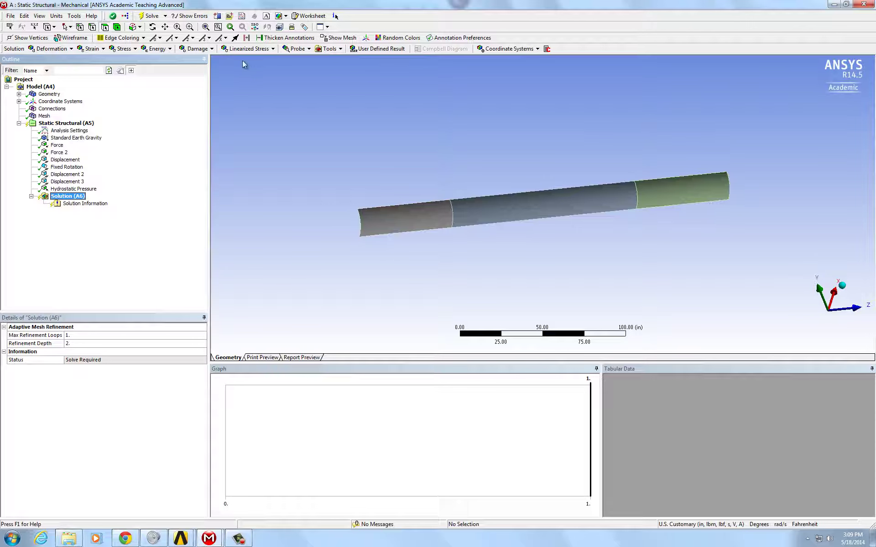
{"action": "left_click", "coordinate": [297, 49]}
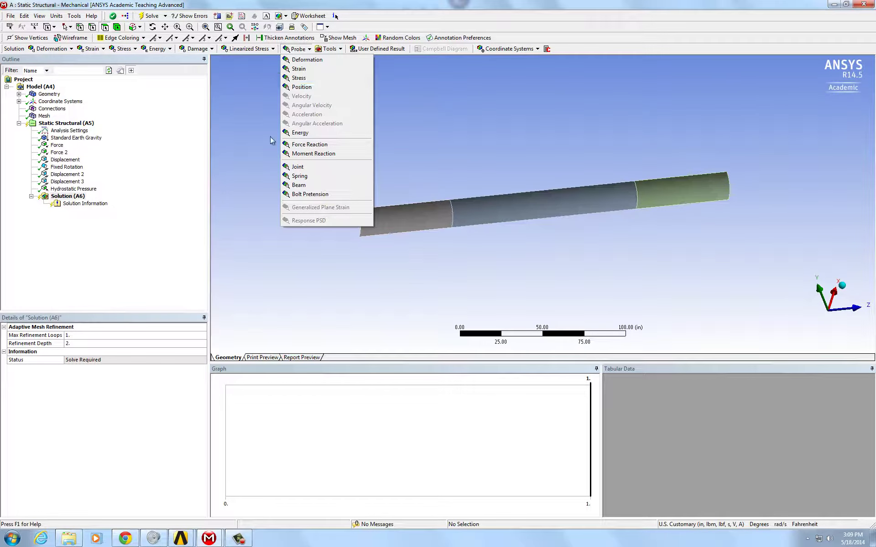
{"action": "left_click", "coordinate": [293, 145]}
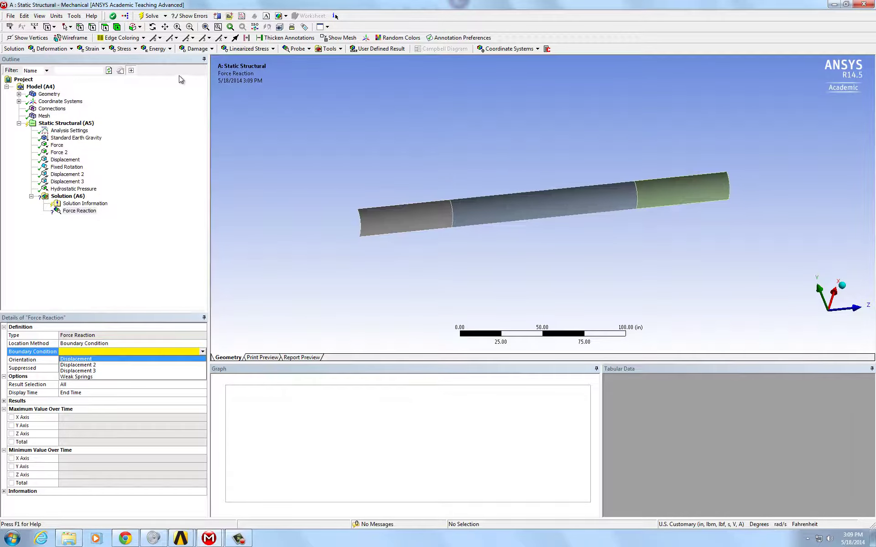
{"action": "left_click", "coordinate": [81, 27]}
{"action": "left_click", "coordinate": [729, 201]}
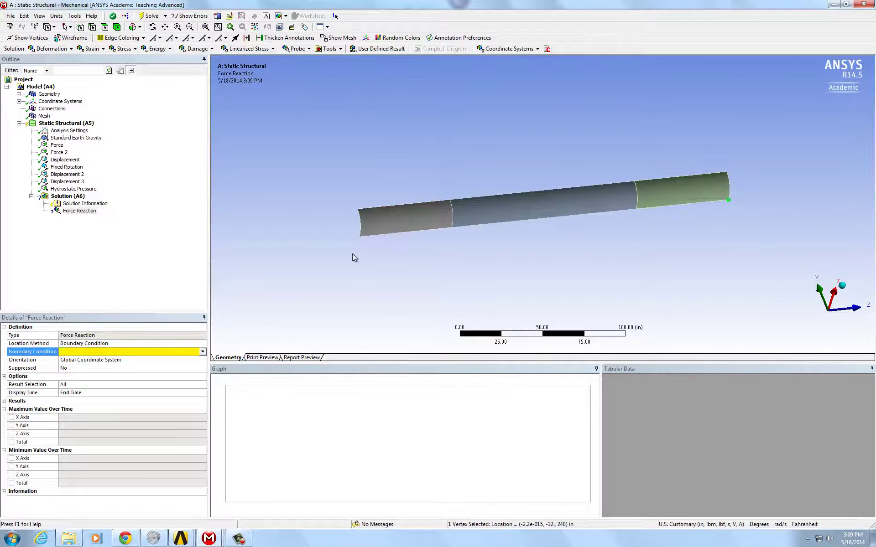
{"action": "left_click", "coordinate": [203, 352]}
{"action": "left_click", "coordinate": [155, 359]}
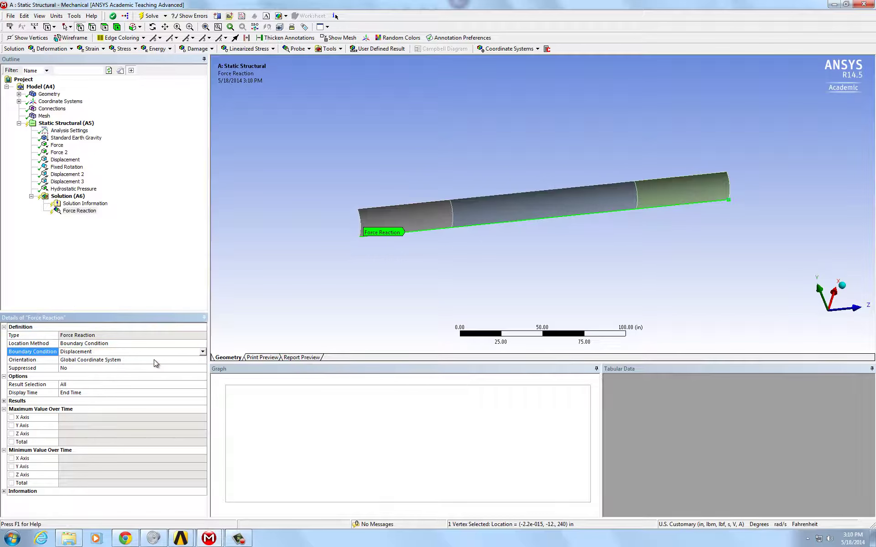
{"action": "left_click", "coordinate": [203, 352]}
{"action": "left_click", "coordinate": [174, 369]}
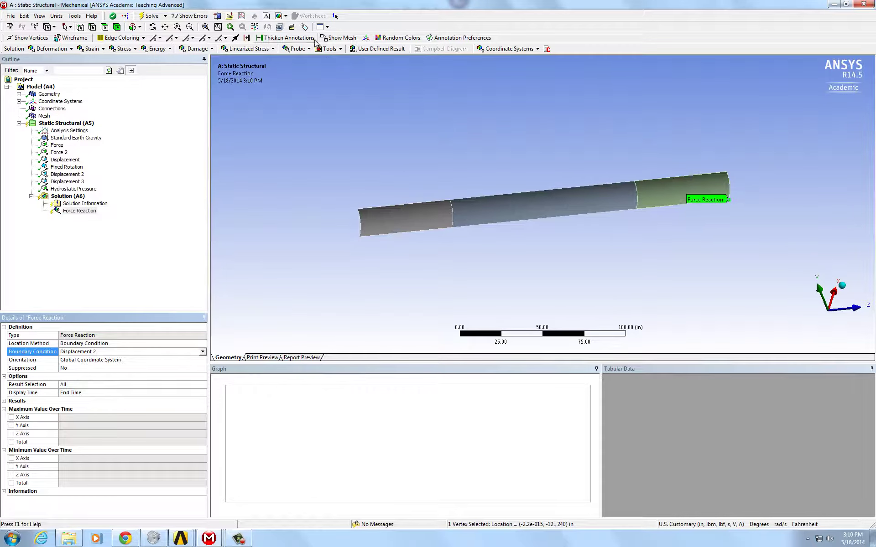
- Add Force Reaction 2 at the tube's near-end vertex, scoped to Displacement 3
{"action": "left_click", "coordinate": [296, 49]}
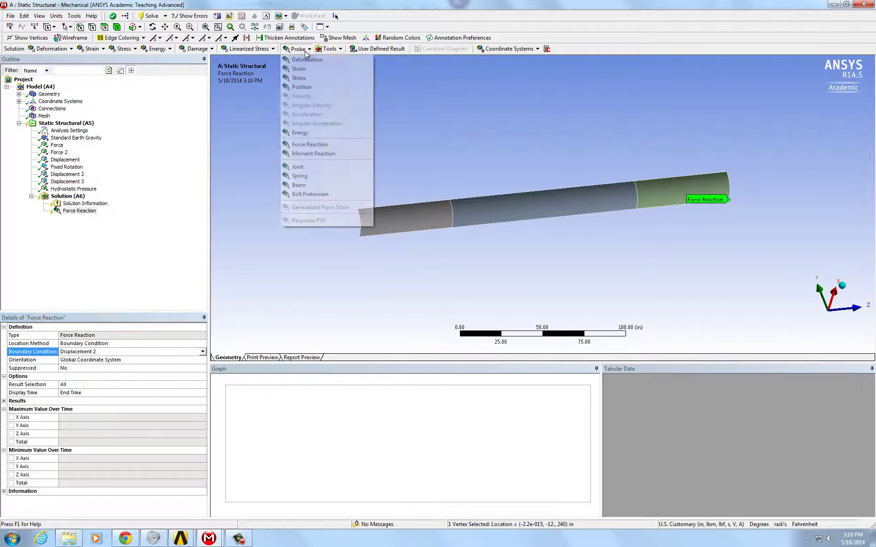
{"action": "left_click", "coordinate": [303, 144]}
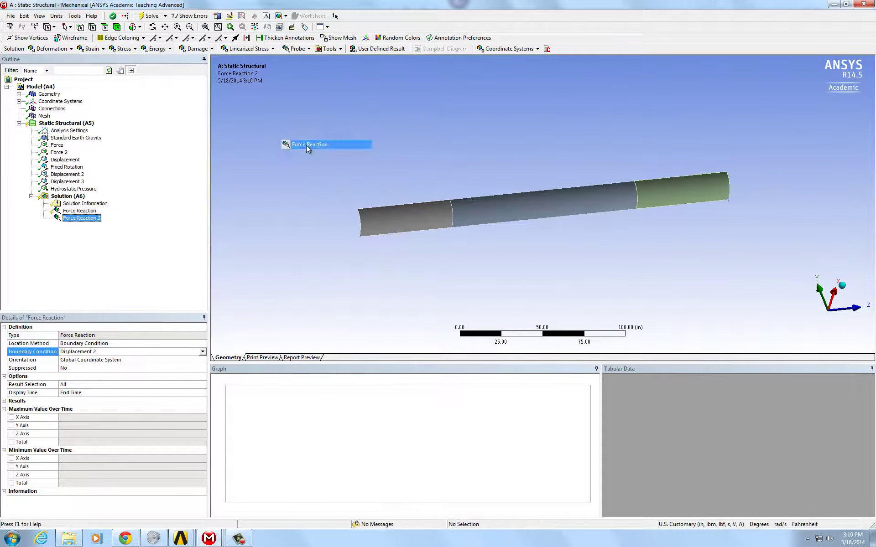
{"action": "left_click", "coordinate": [360, 238]}
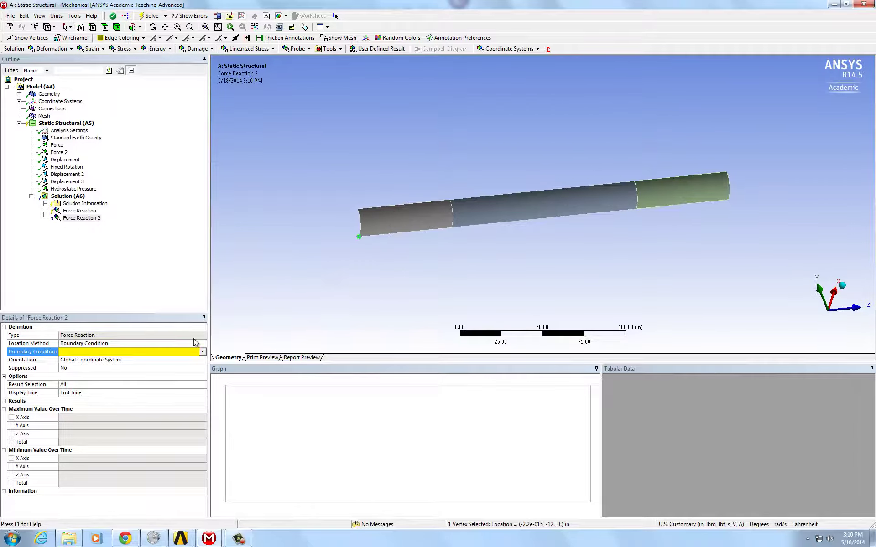
{"action": "left_click", "coordinate": [200, 355]}
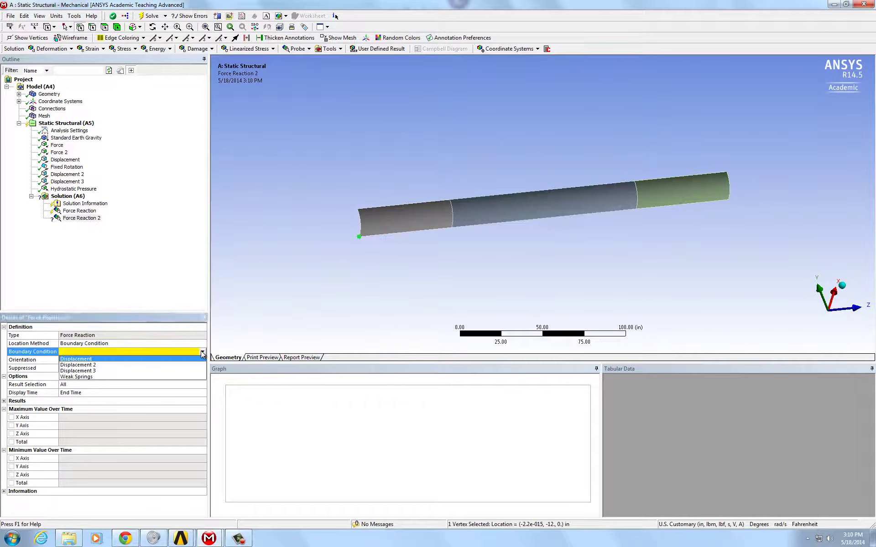
{"action": "left_click", "coordinate": [185, 375]}
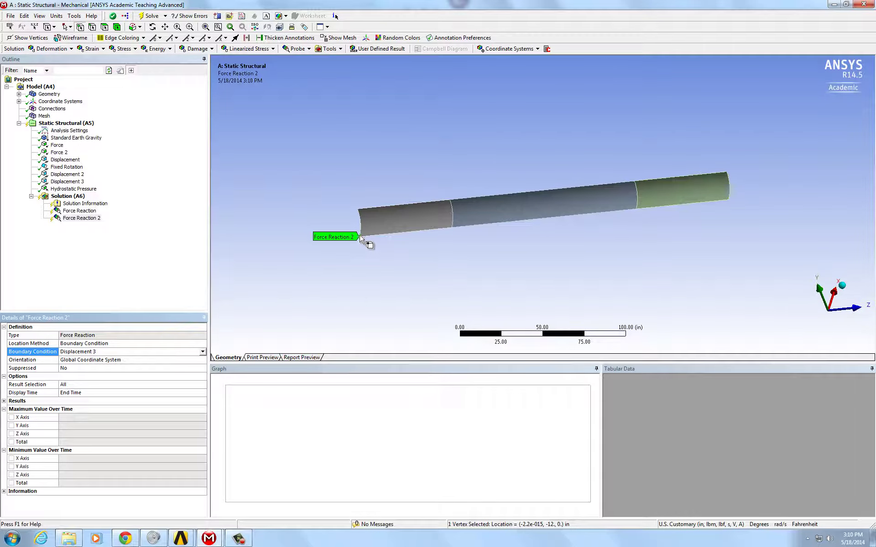
{"action": "middle_click_drag", "start_coordinate": [723, 146], "coordinate": [732, 179]}
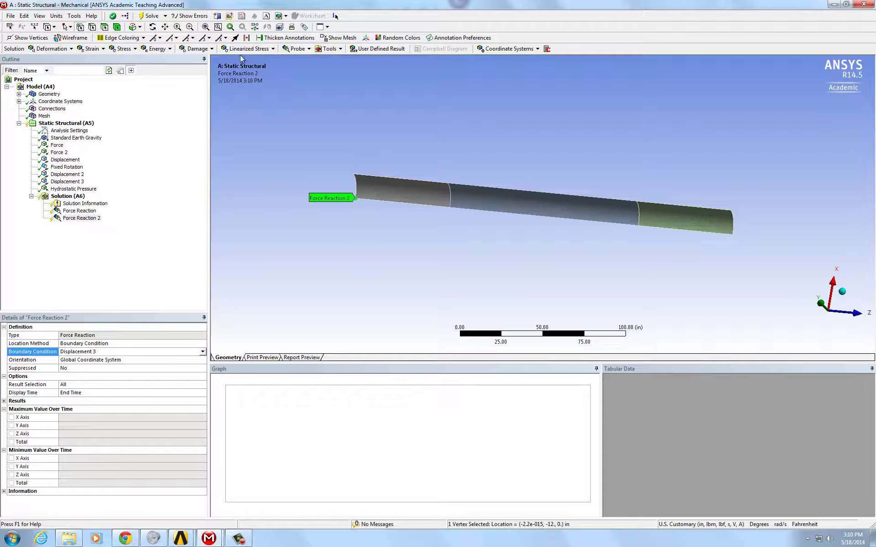
- Insert an Equivalent (von-Mises) stress result and solve the model
{"action": "left_click", "coordinate": [122, 50]}
{"action": "left_click", "coordinate": [132, 63]}
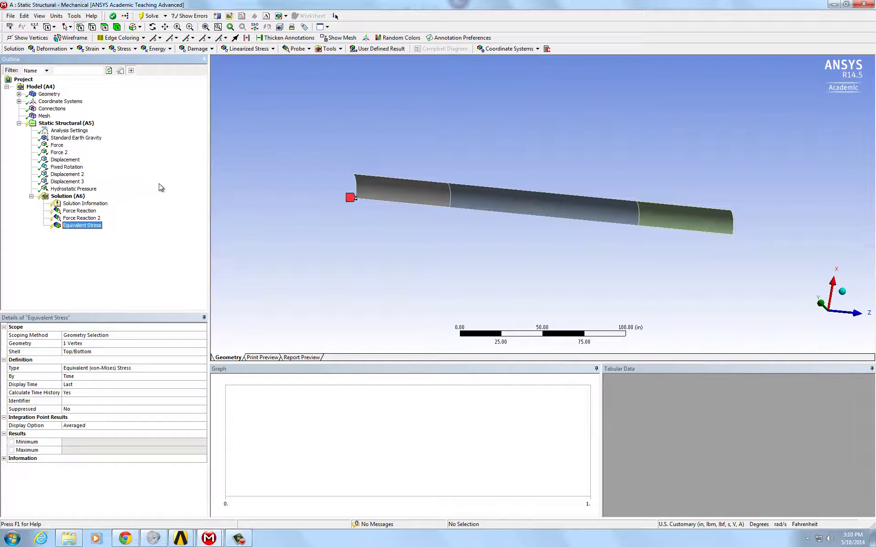
{"action": "left_click", "coordinate": [140, 16]}
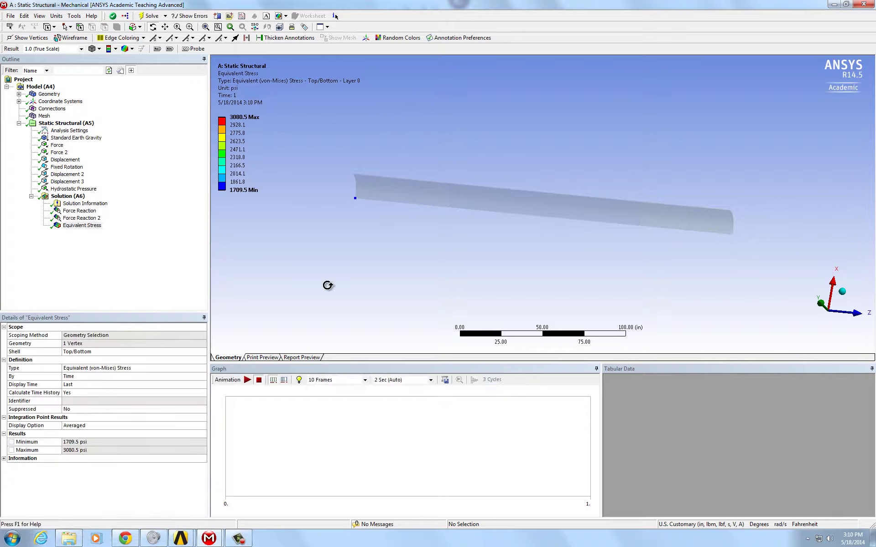
- Show the Force Reaction results (556.52 X, 267.44 Y, 617.45 lbf total) in isometric view
{"action": "left_click", "coordinate": [79, 211]}
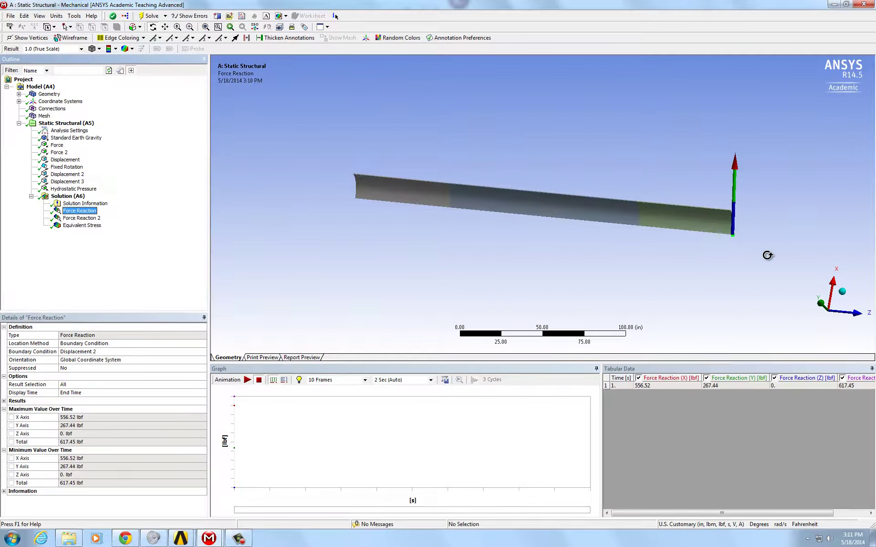
{"action": "left_click_drag", "start_coordinate": [751, 262], "coordinate": [553, 223]}
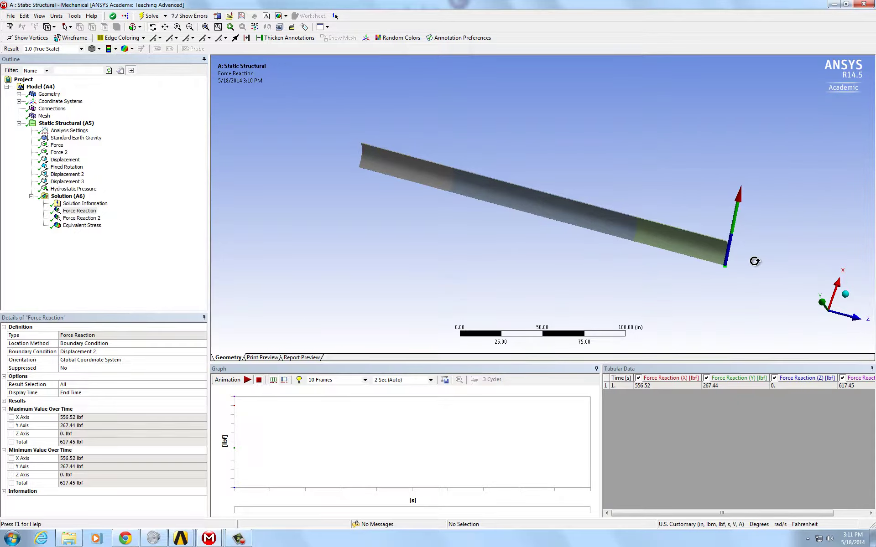
{"action": "left_click_drag", "start_coordinate": [754, 261], "coordinate": [549, 197]}
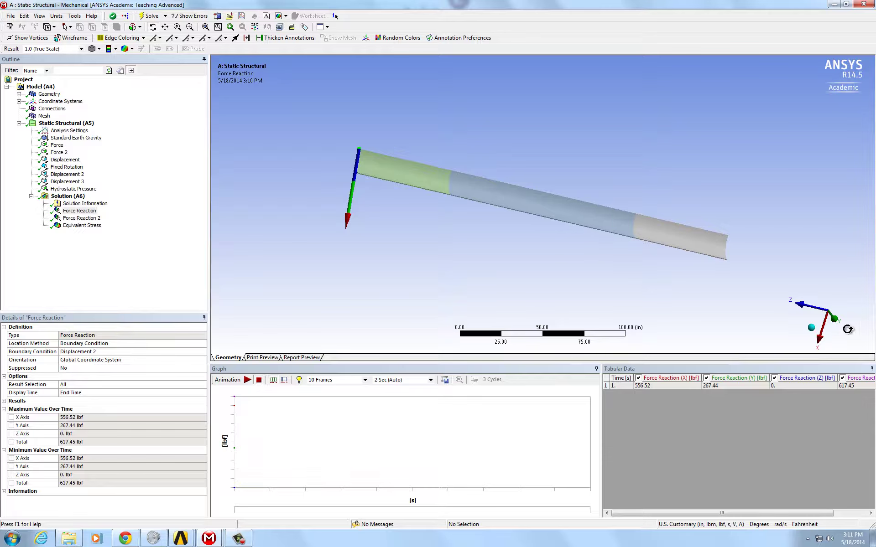
{"action": "left_click", "coordinate": [811, 327]}
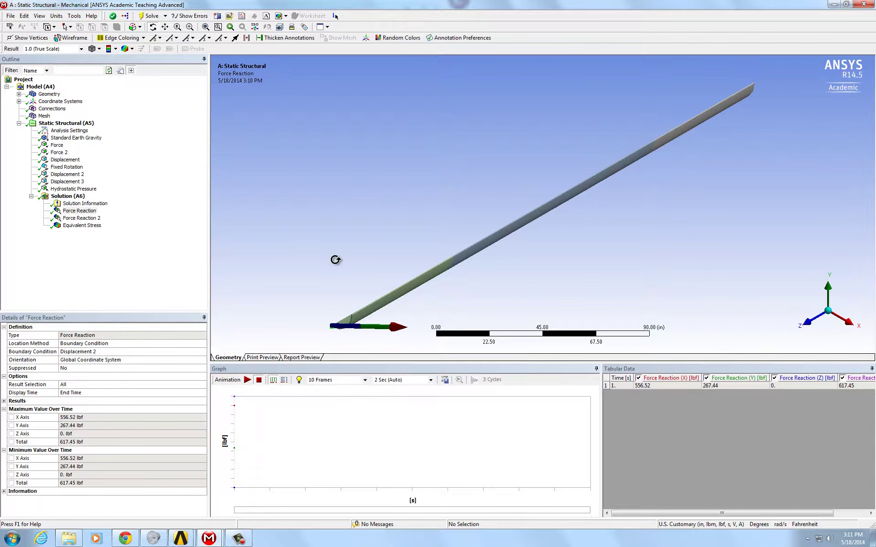
- Change the hydrostatic free surface Y coordinate to -4 in and re-solve
{"action": "left_click", "coordinate": [66, 191]}
{"action": "left_click", "coordinate": [64, 457]}
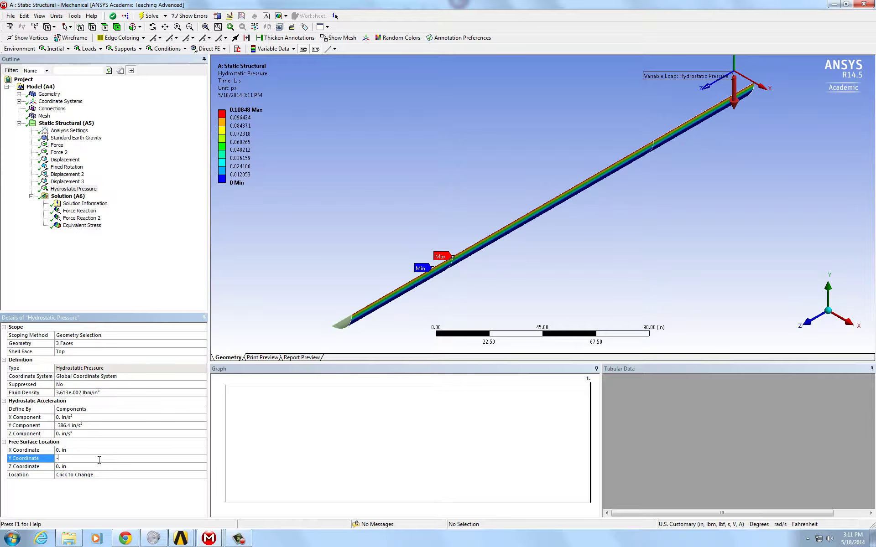
{"action": "key", "text": "Return"}
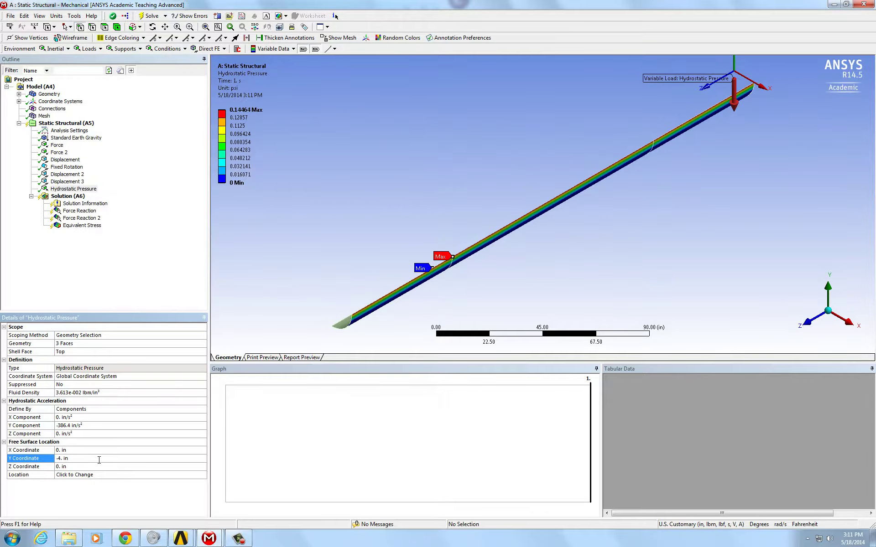
{"action": "left_click", "coordinate": [152, 17]}
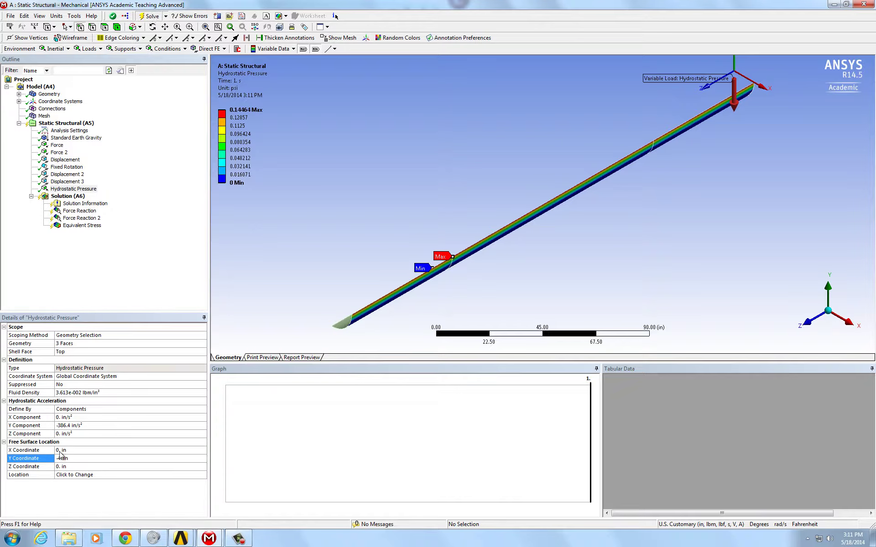